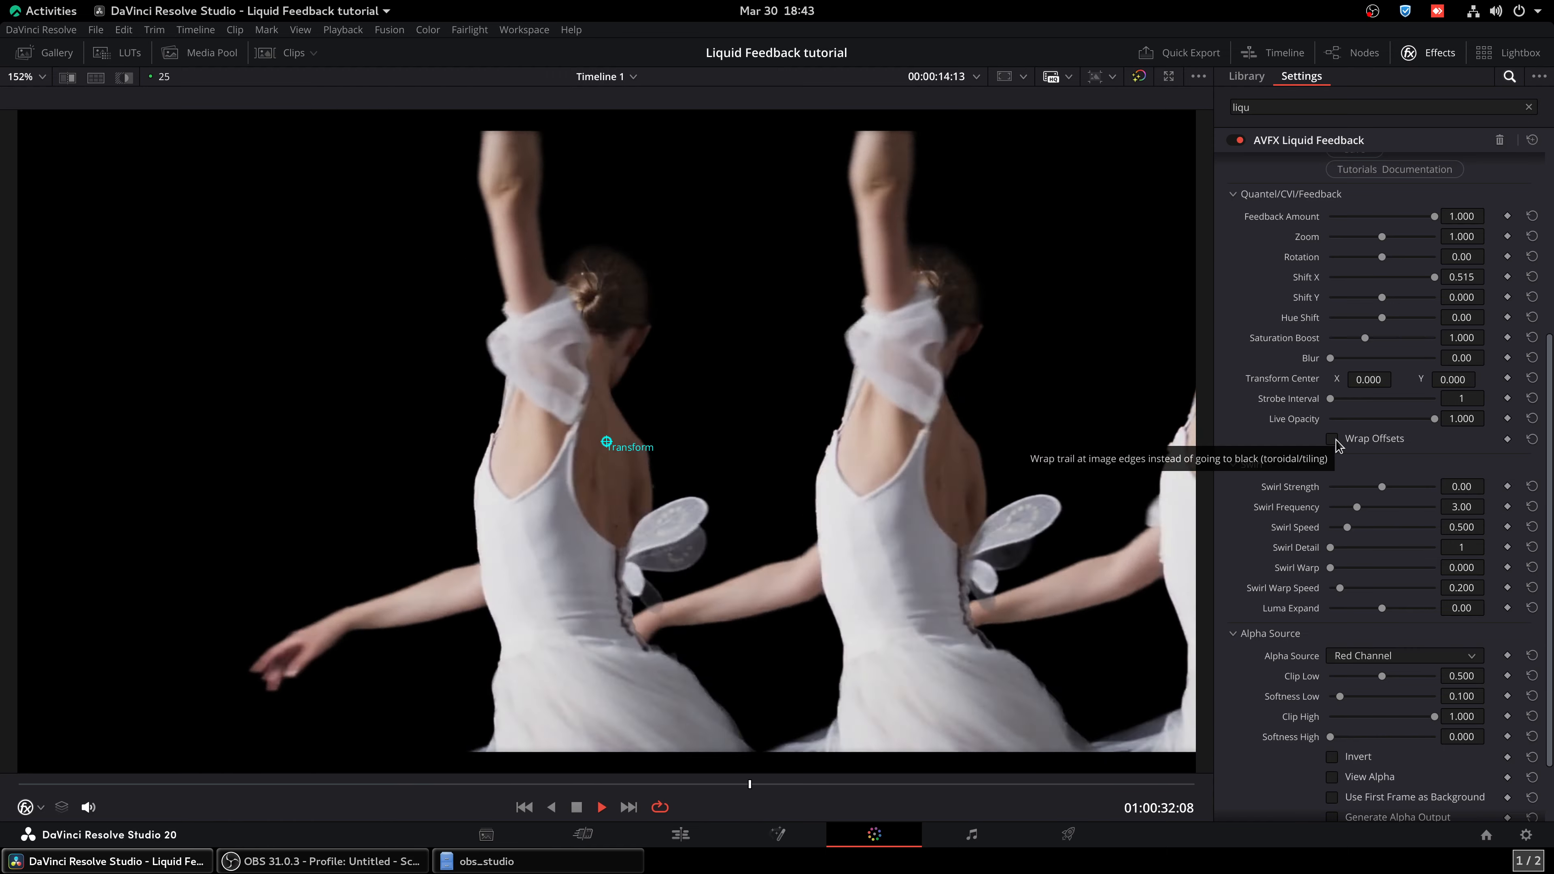
Enable Wrap Offsets for the feedback trail and reset Shift X to 0.000
left_click(1336, 444)
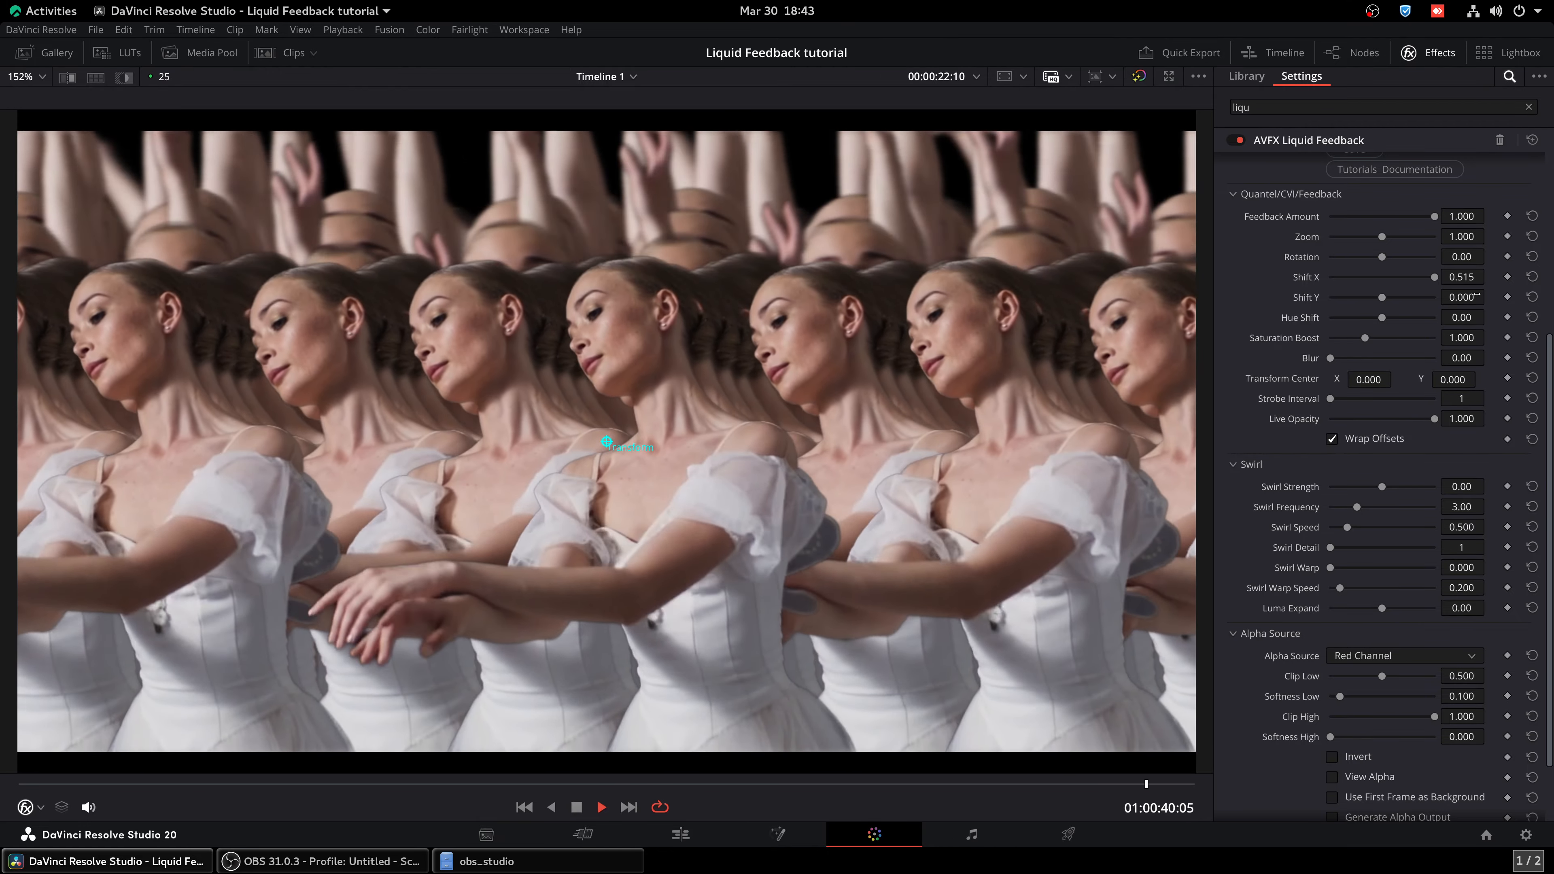
double_click(1313, 279)
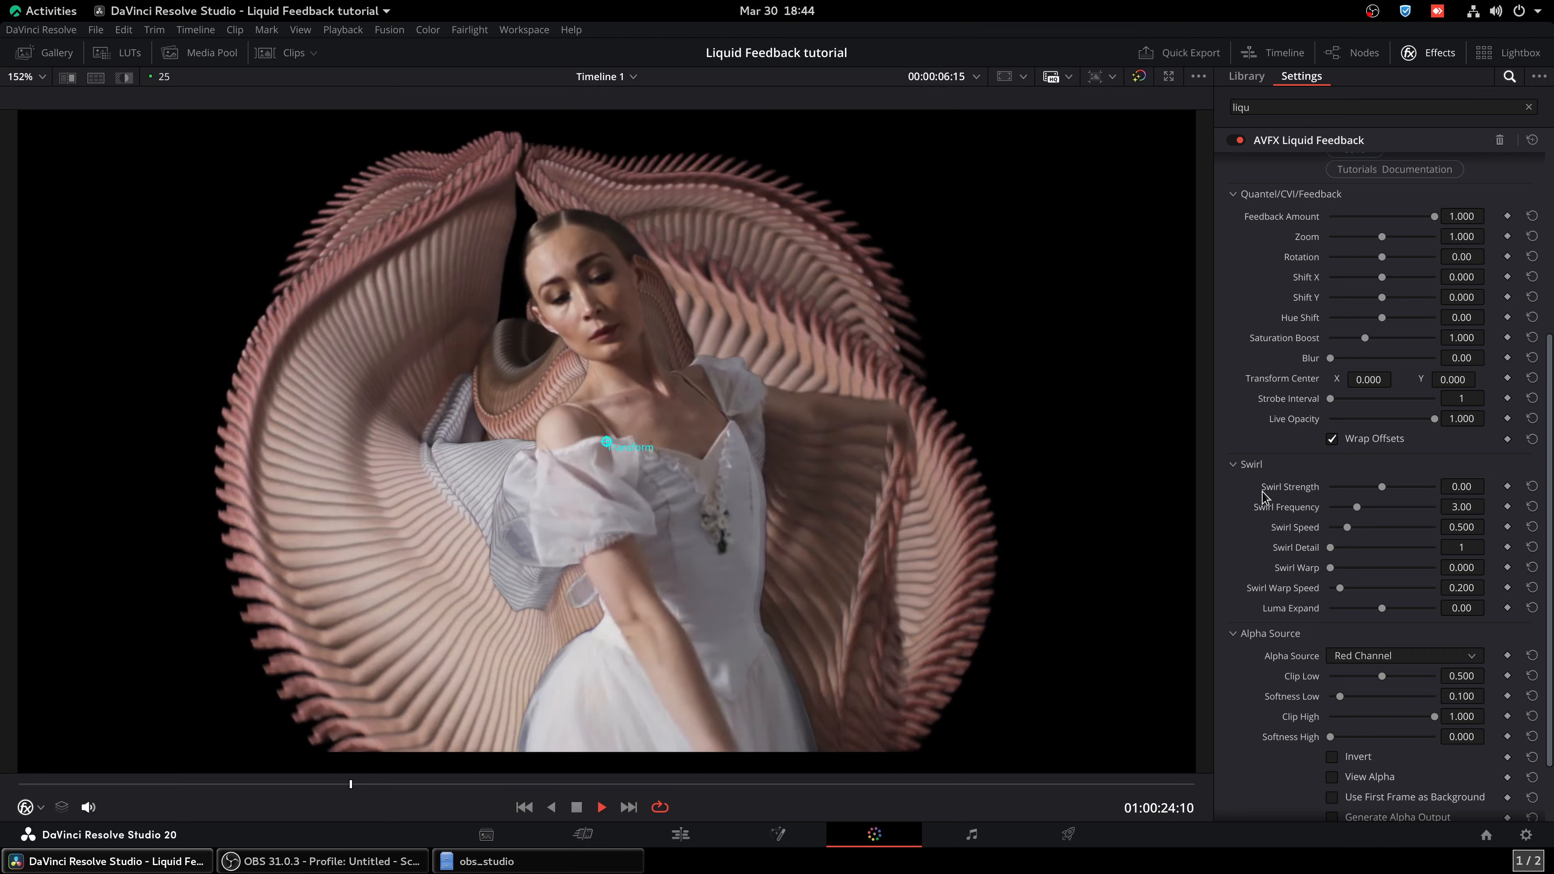
Try a static swirl with Swirl Strength 3.06, Swirl Frequency 2.41, and both Swirl Speed and Swirl Warp Speed at 0
left_click_drag(1382, 487, 1390, 488)
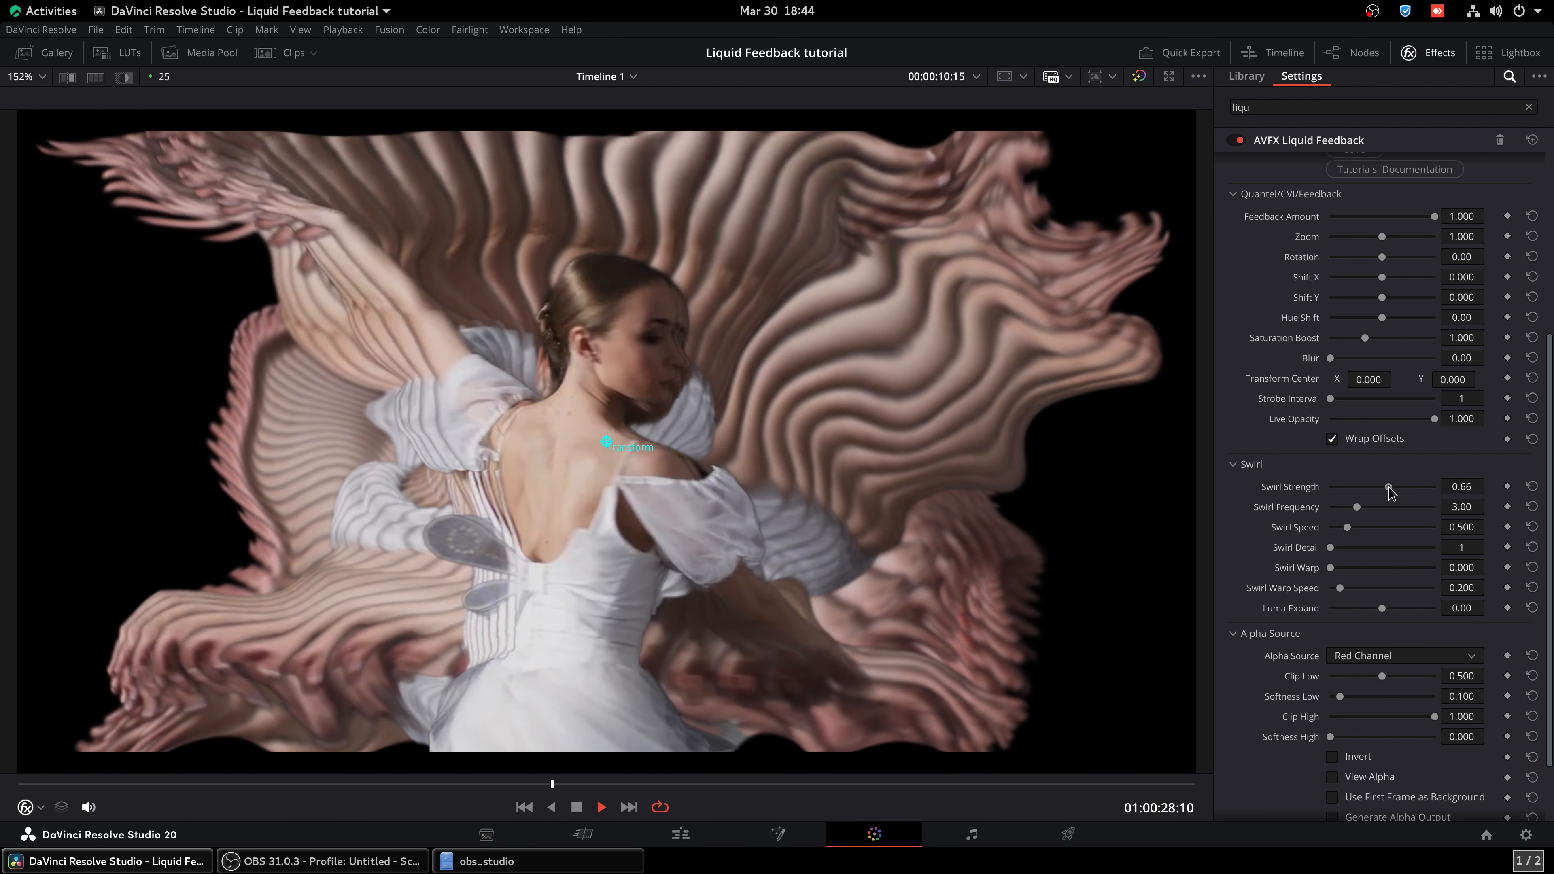
left_click_drag(1389, 488, 1408, 487)
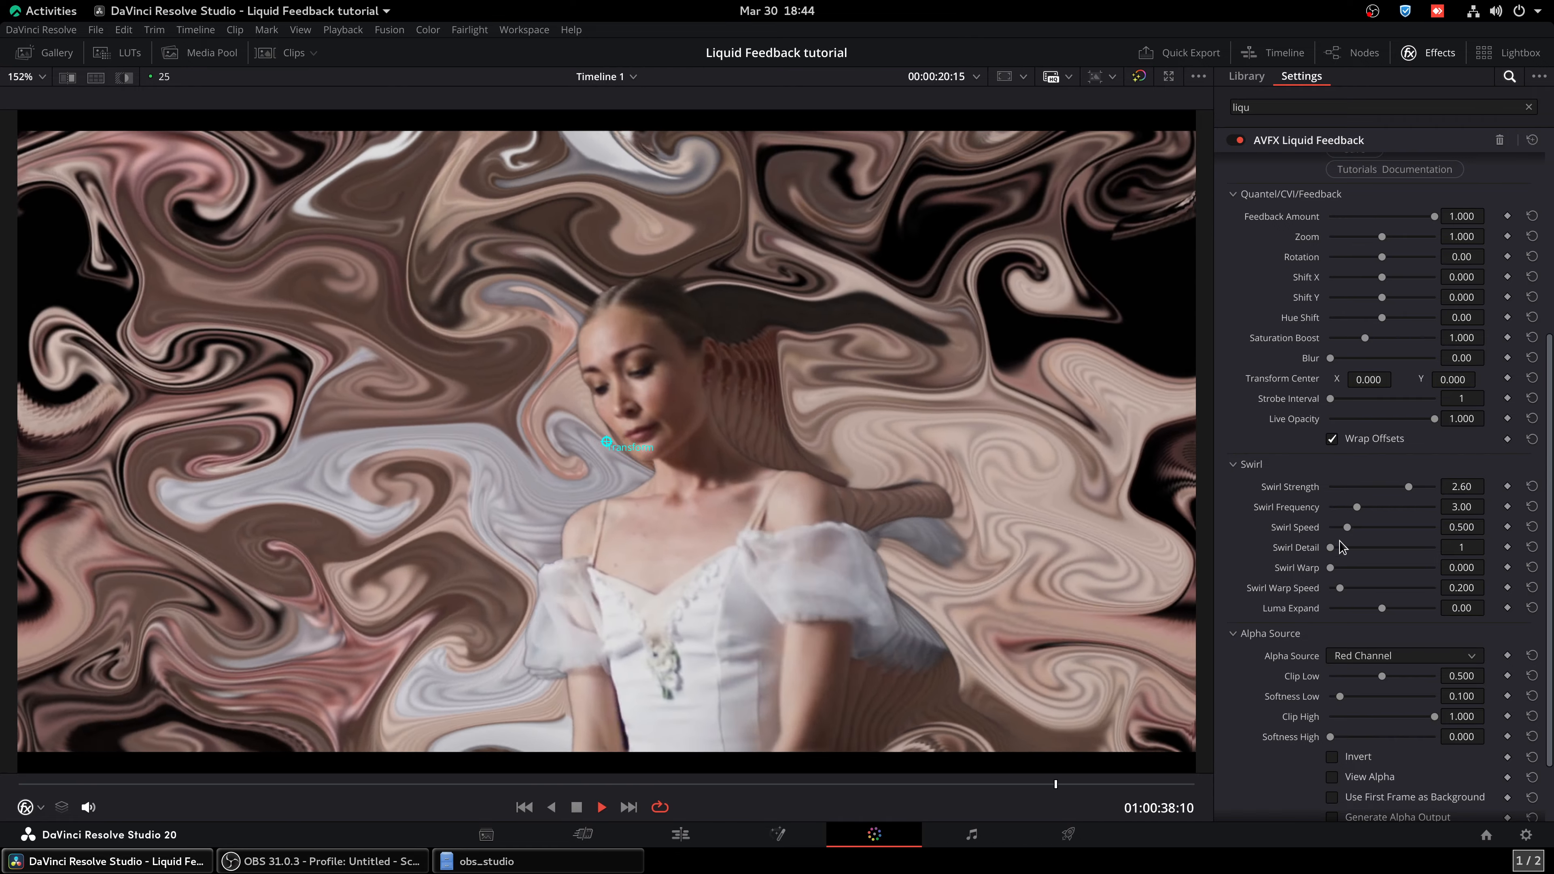
left_click_drag(1358, 507, 1284, 528)
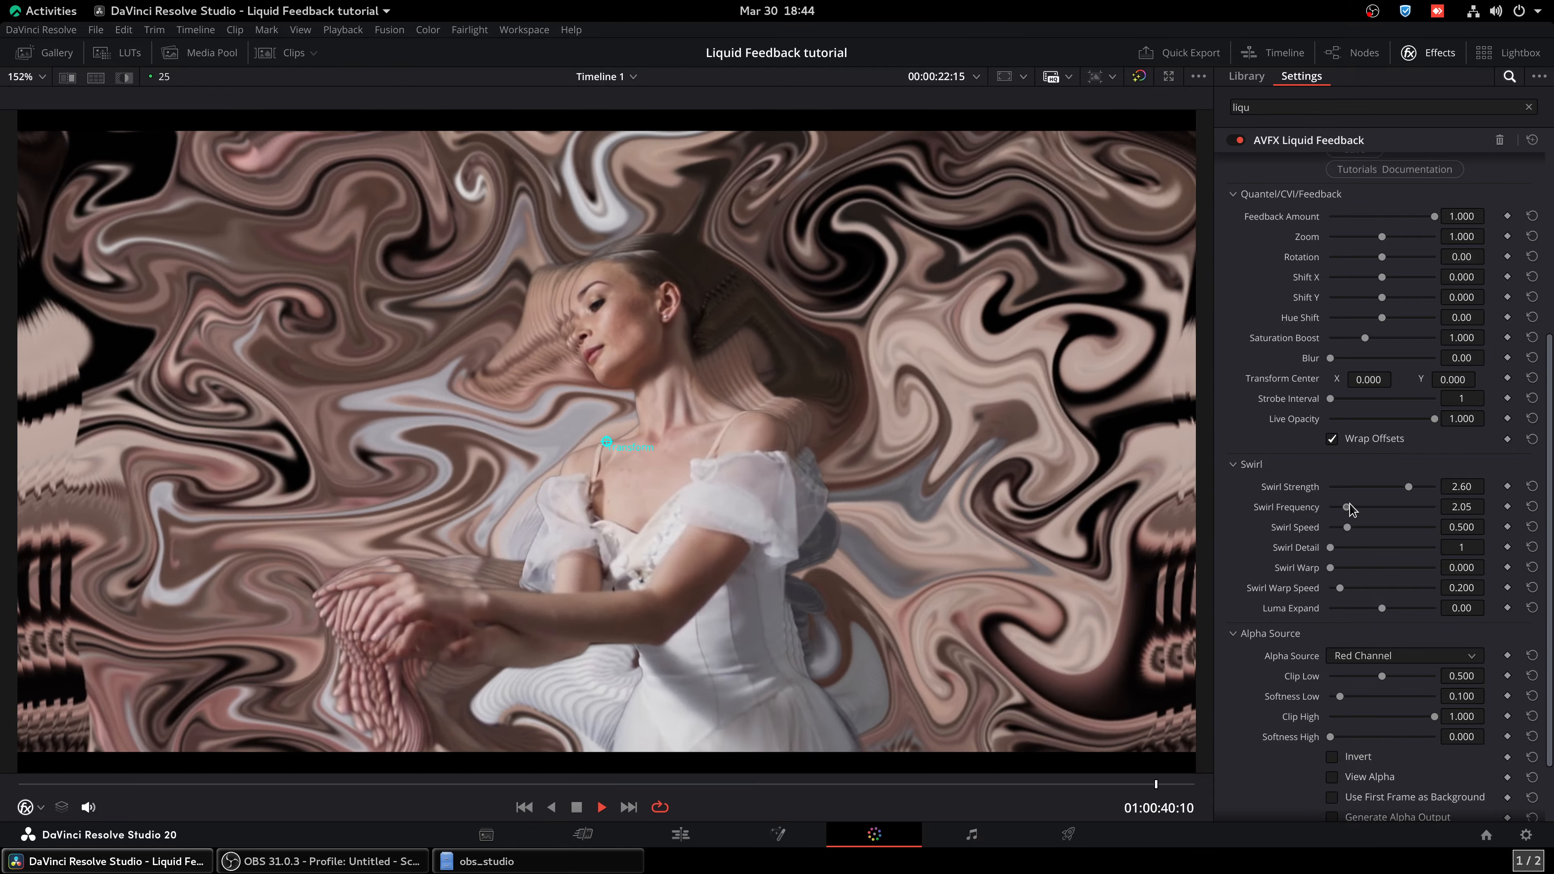
left_click_drag(1408, 487, 1414, 488)
left_click_drag(1339, 588, 1328, 588)
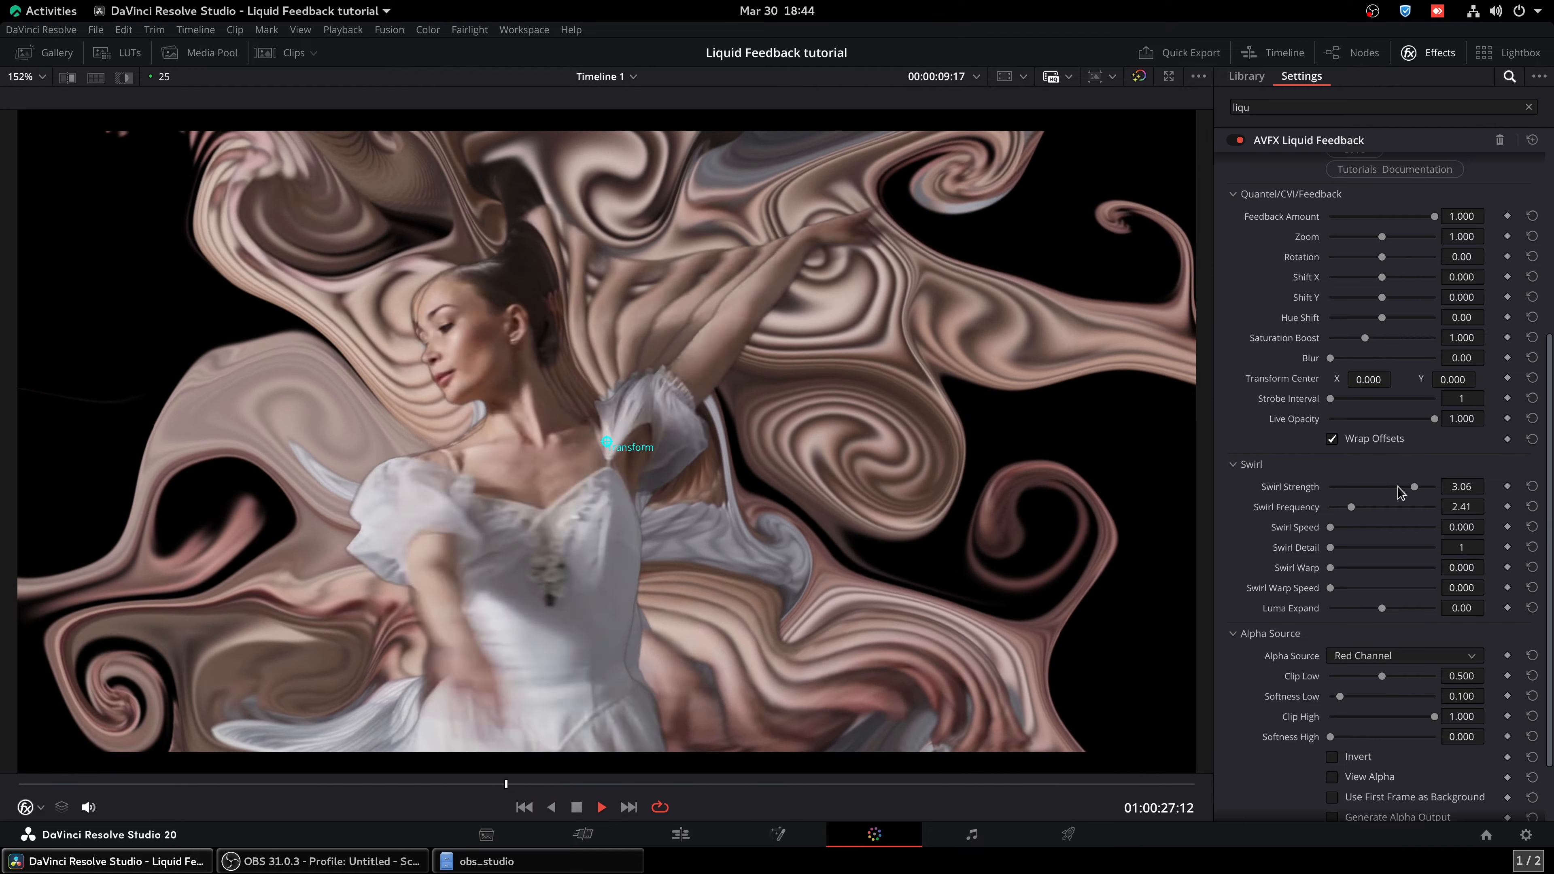
Try a negative Swirl Strength of -2.05, then a positive one of 2.44
left_click_drag(1414, 487, 1360, 488)
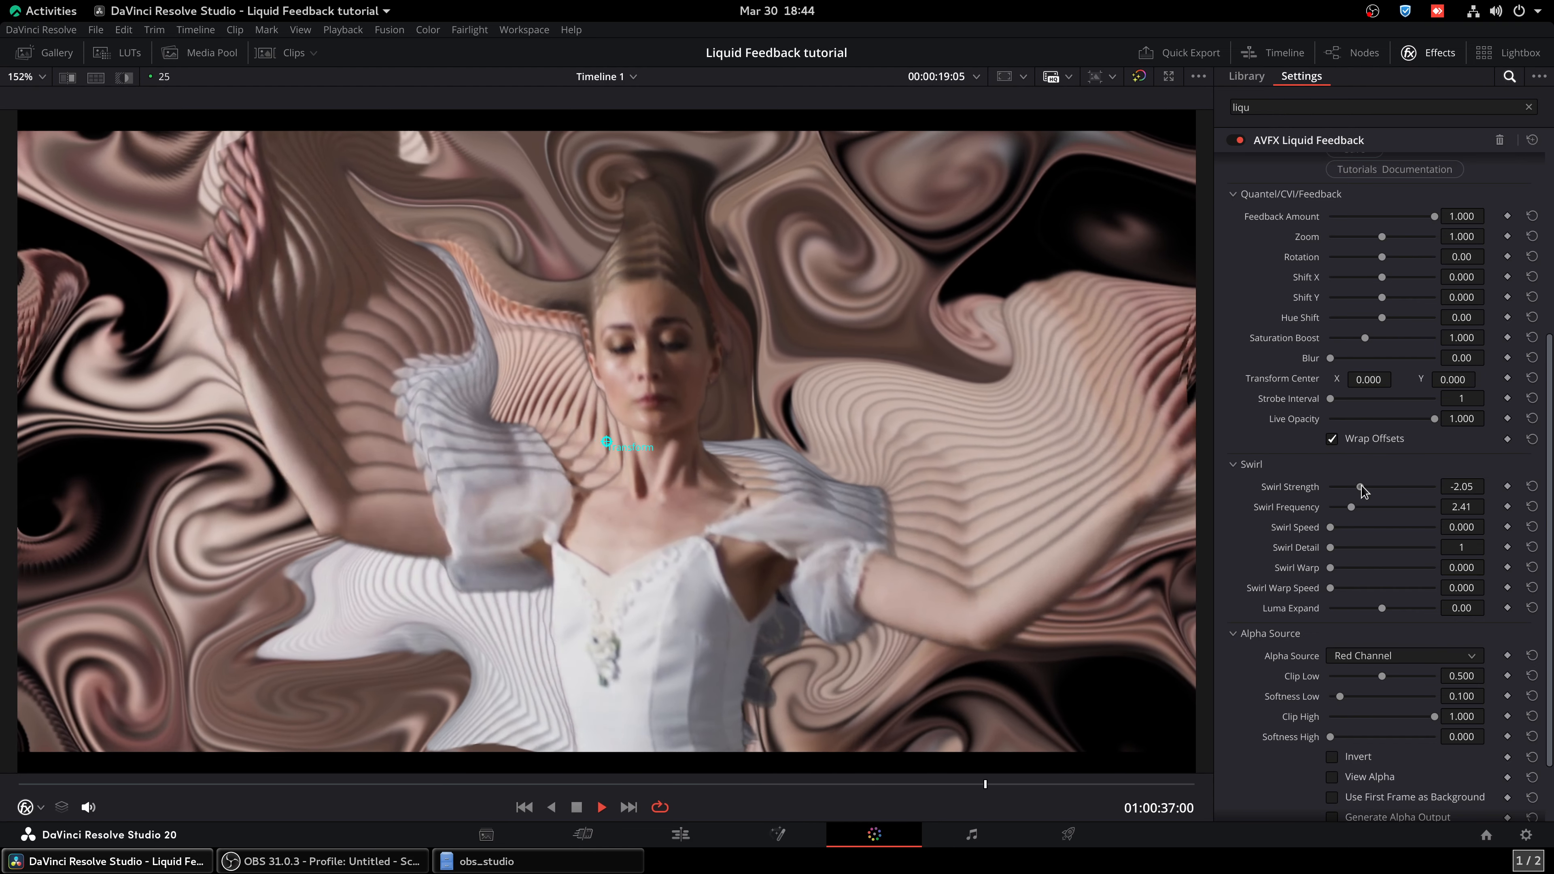
left_click_drag(1361, 486, 1408, 488)
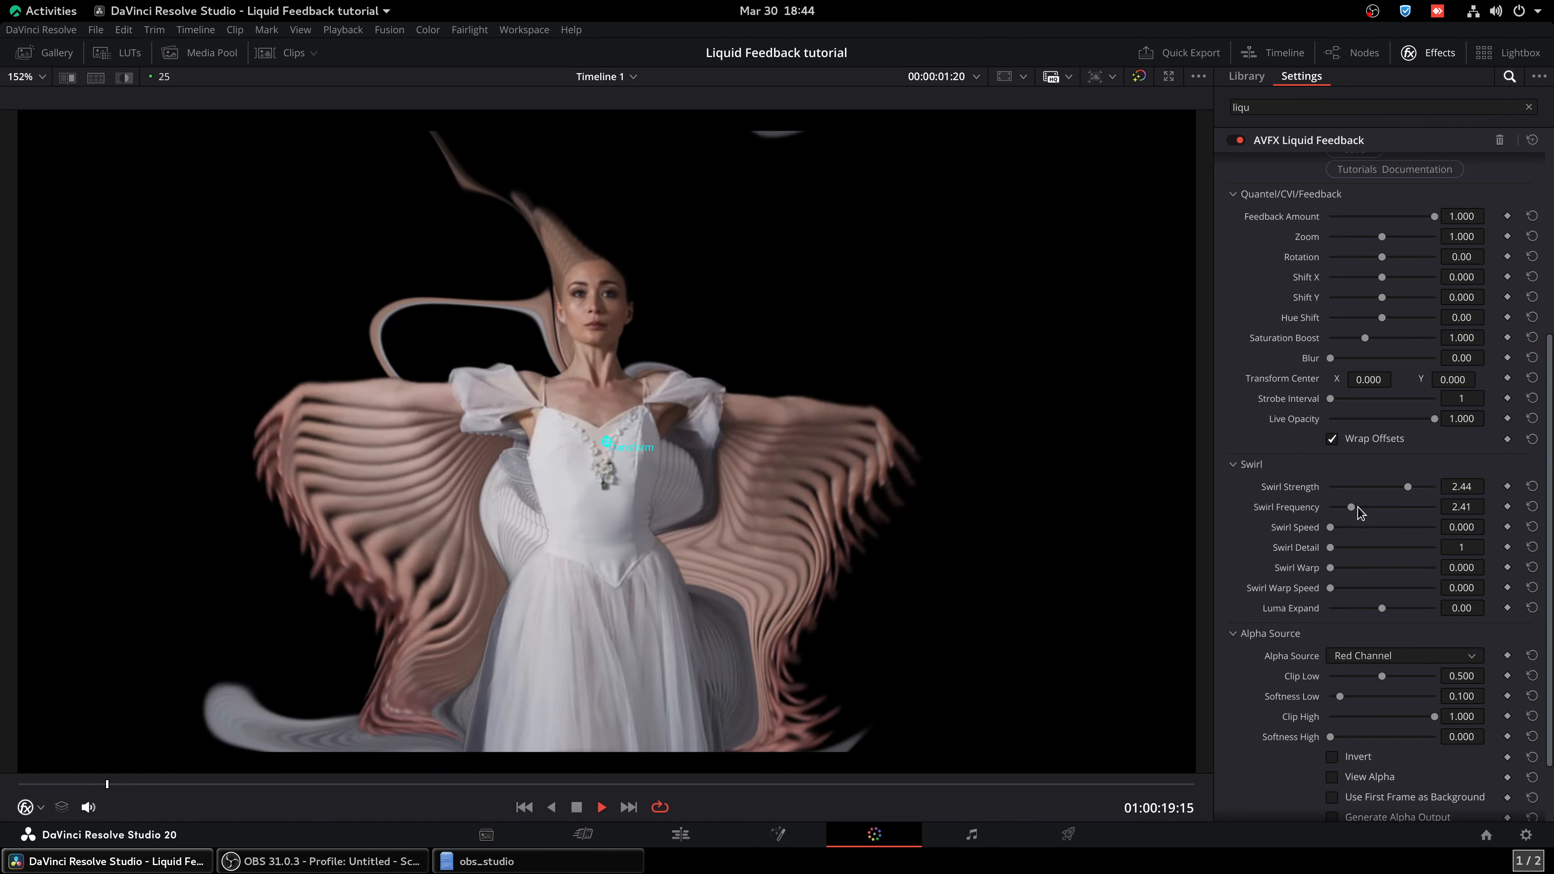
Try Swirl Frequency at 2.05, 1.46 and 6.10, and lower Swirl Strength to 2.29
left_click_drag(1354, 506, 1346, 507)
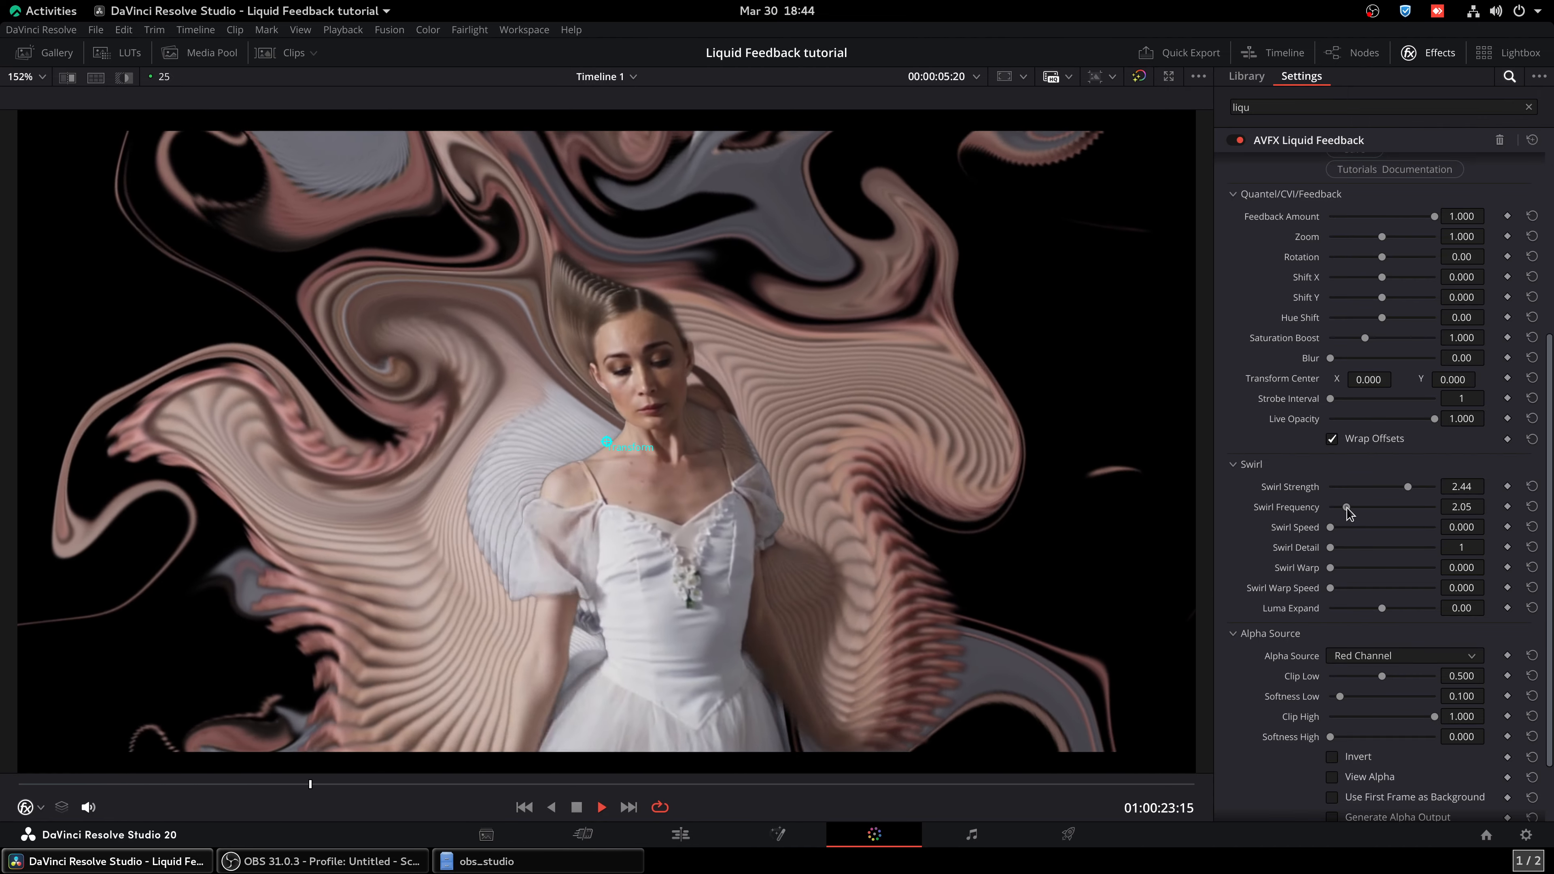
left_click_drag(1346, 507, 1341, 507)
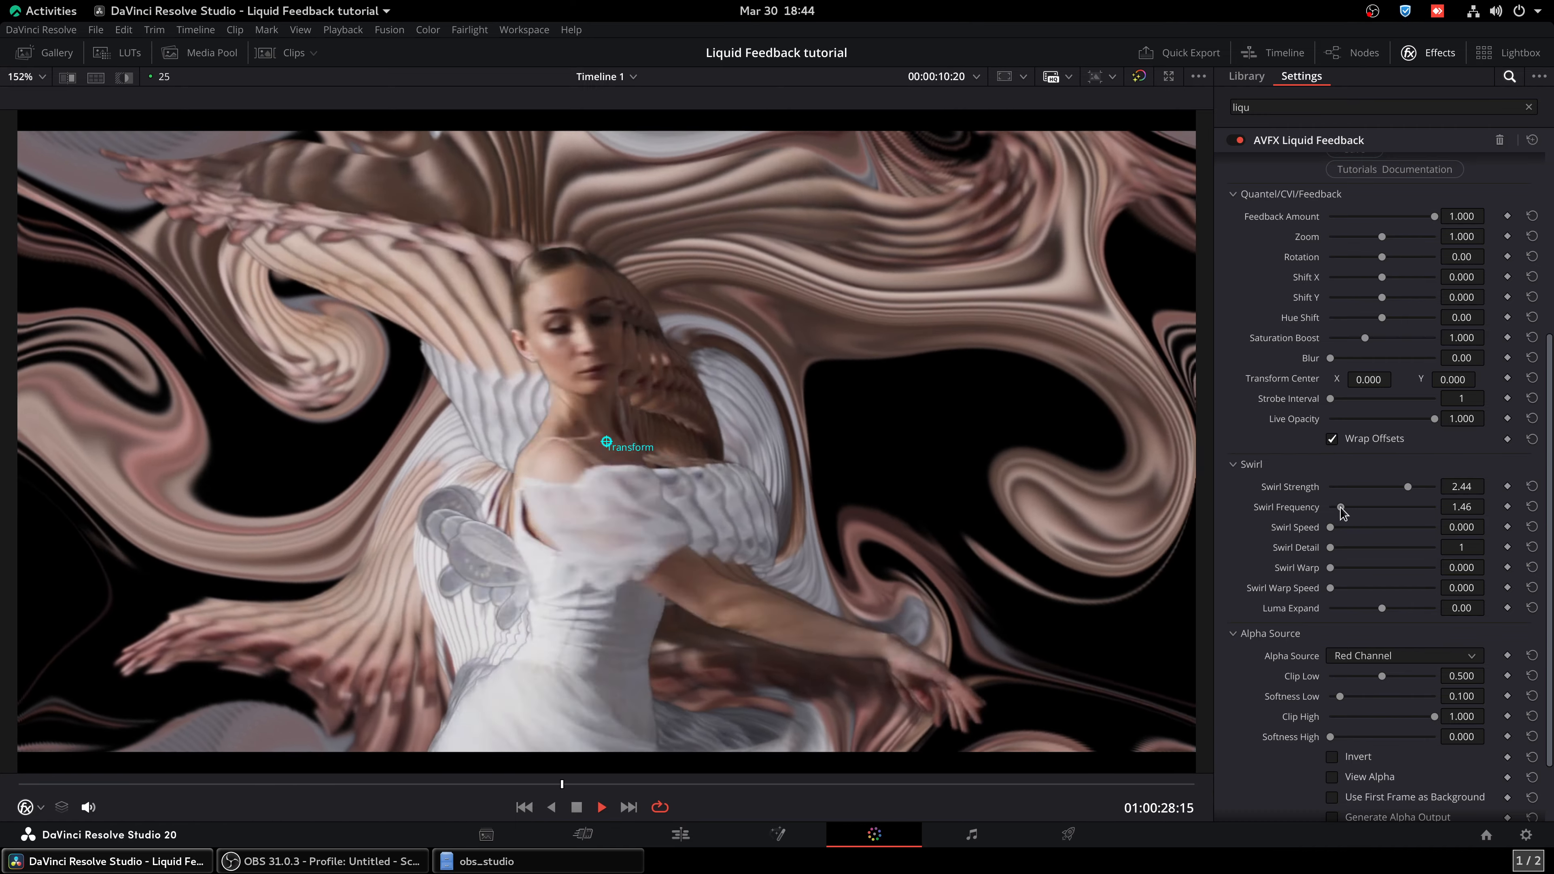
left_click_drag(1340, 507, 1391, 506)
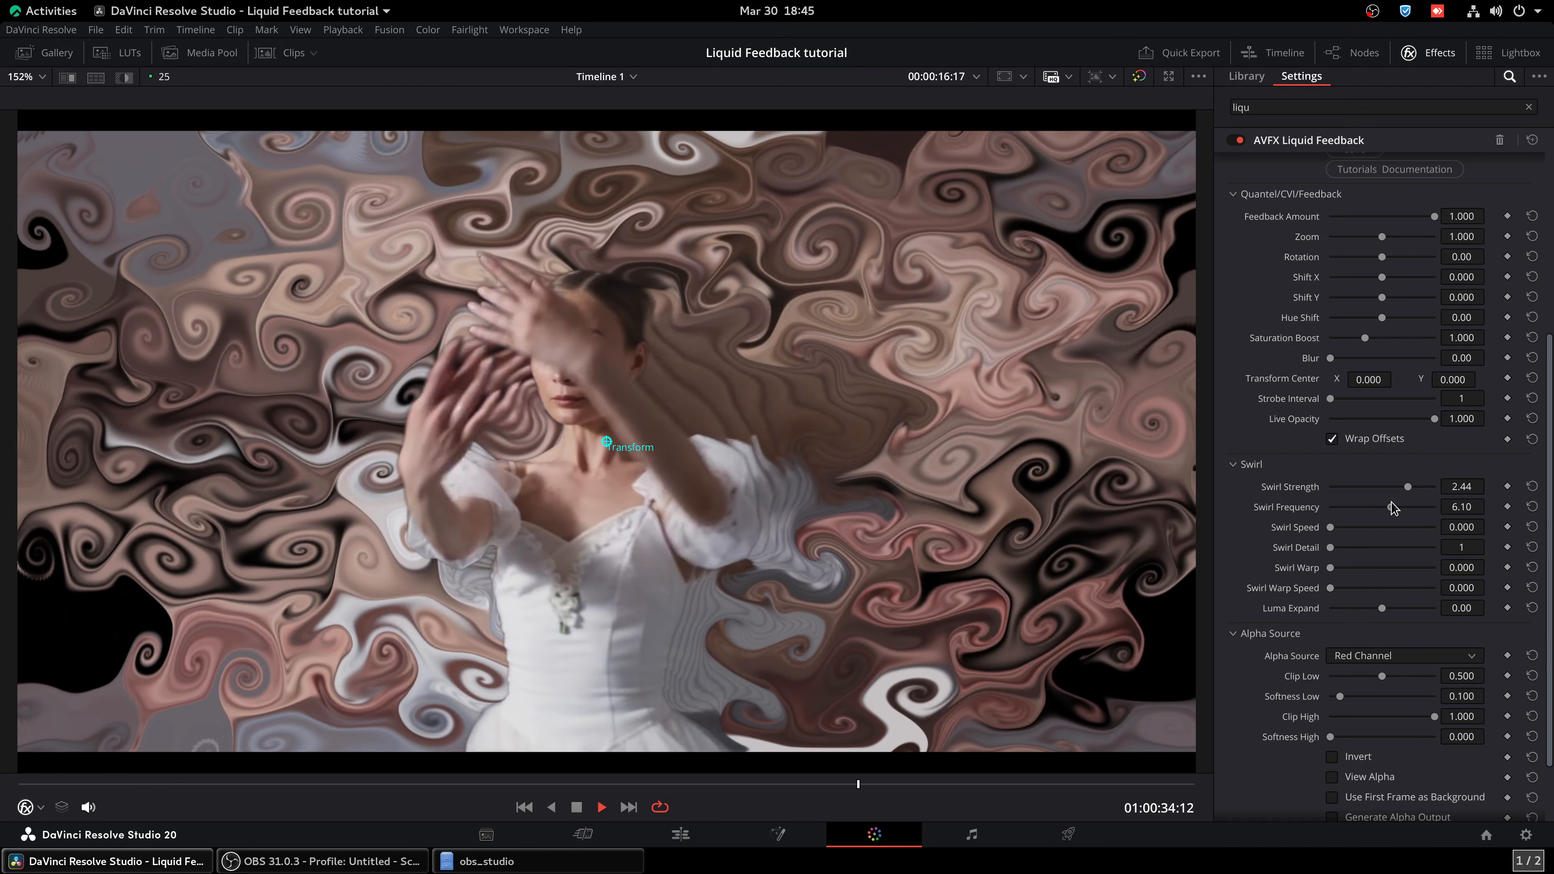
left_click_drag(1408, 487, 1406, 487)
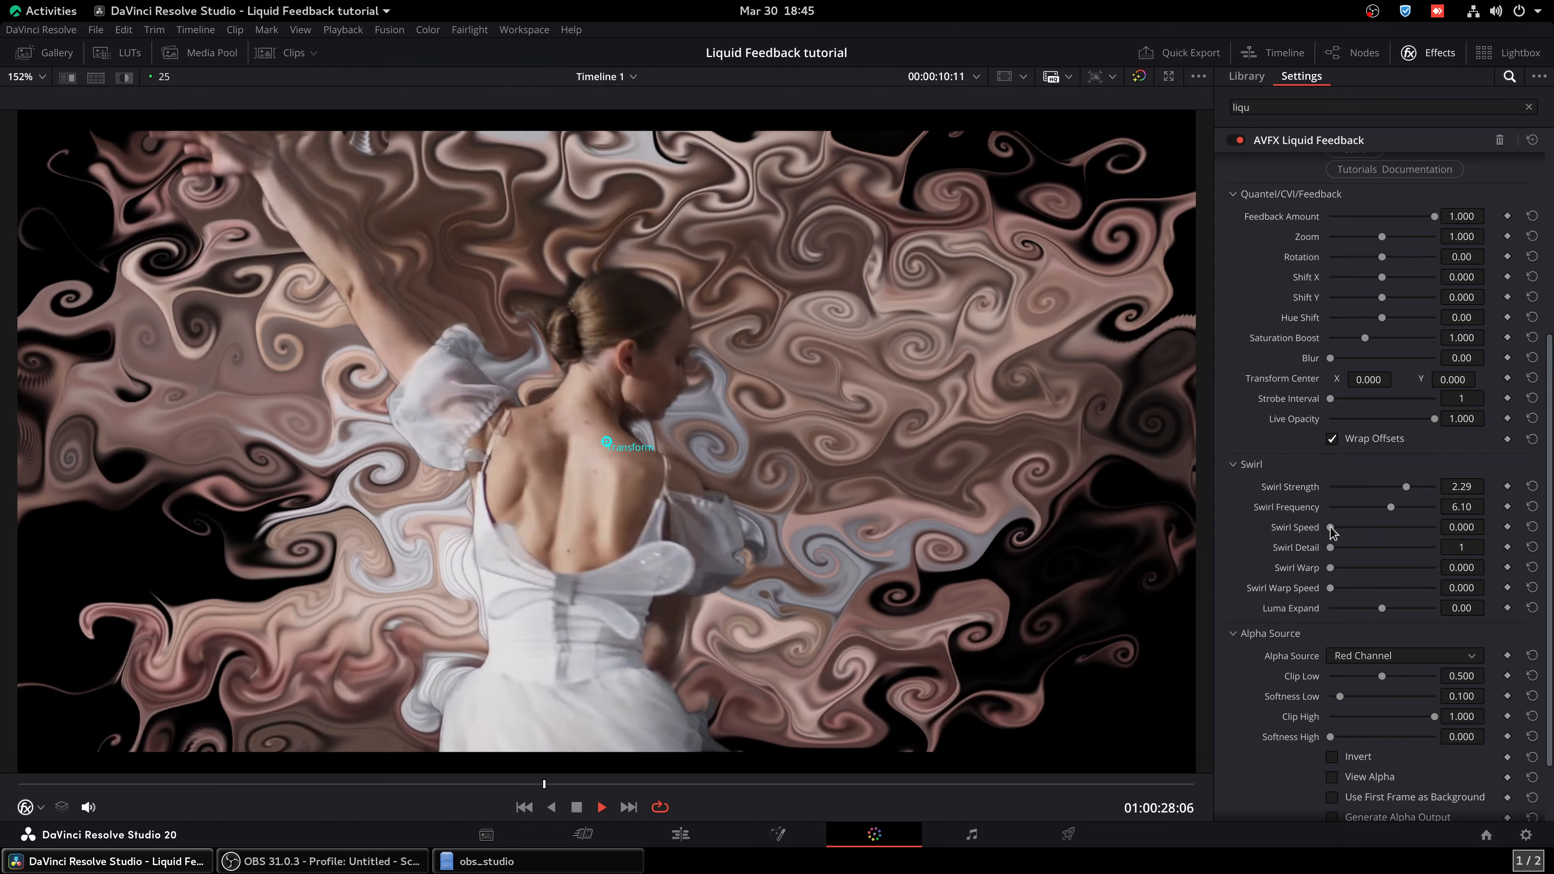
Try an animated swirl with Swirl Speed 0.791, Swirl Strength 2.52 and Swirl Frequency 3.30
left_click_drag(1331, 527, 1336, 527)
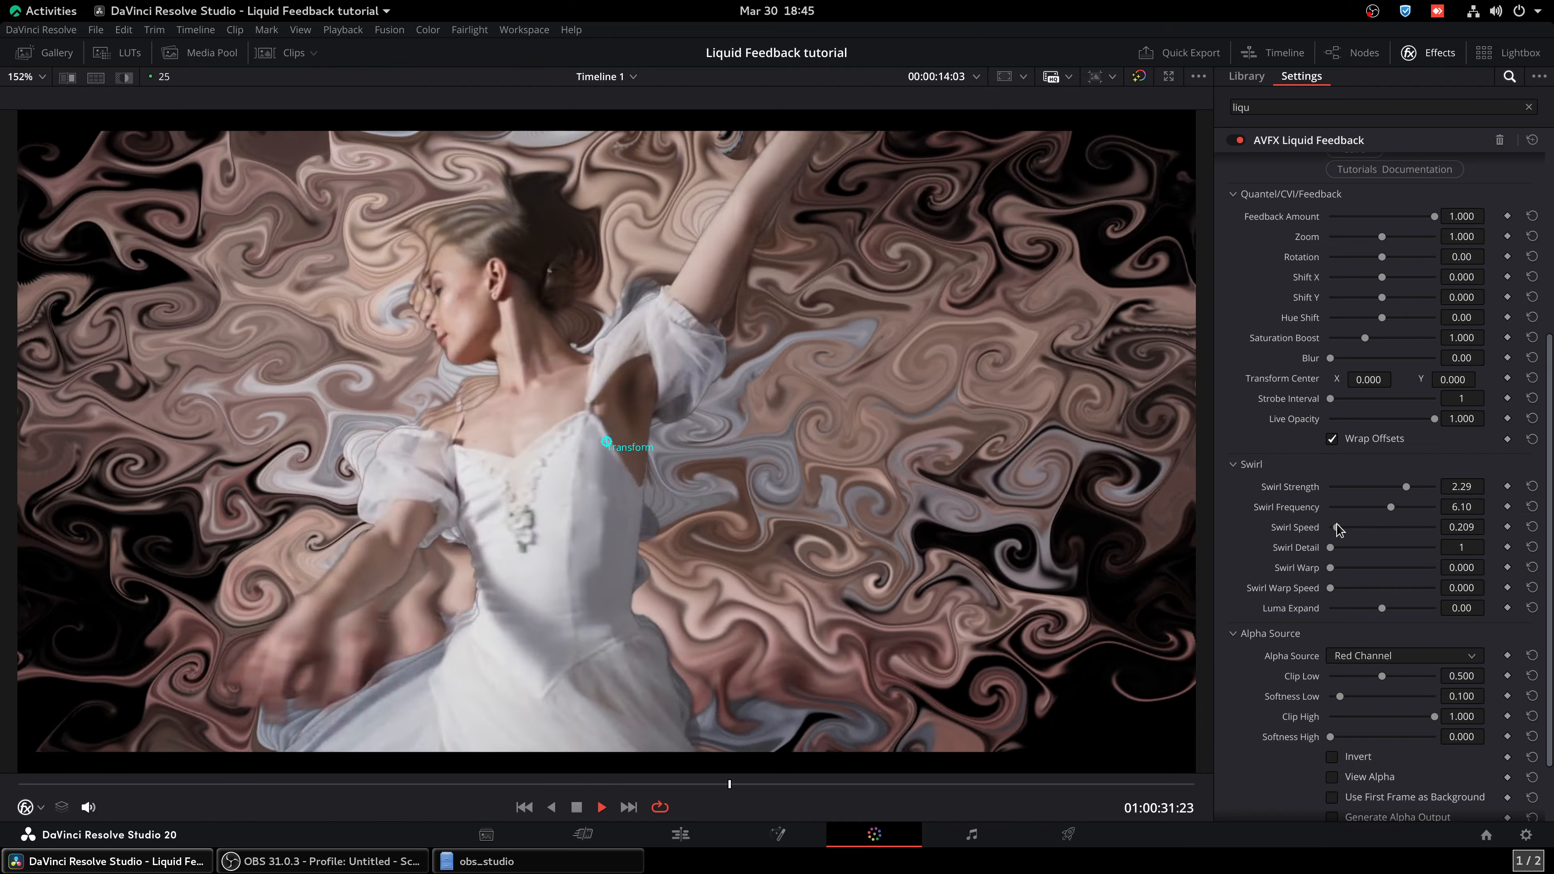
left_click_drag(1337, 527, 1357, 527)
left_click_drag(1406, 487, 1408, 487)
left_click_drag(1391, 507, 1360, 509)
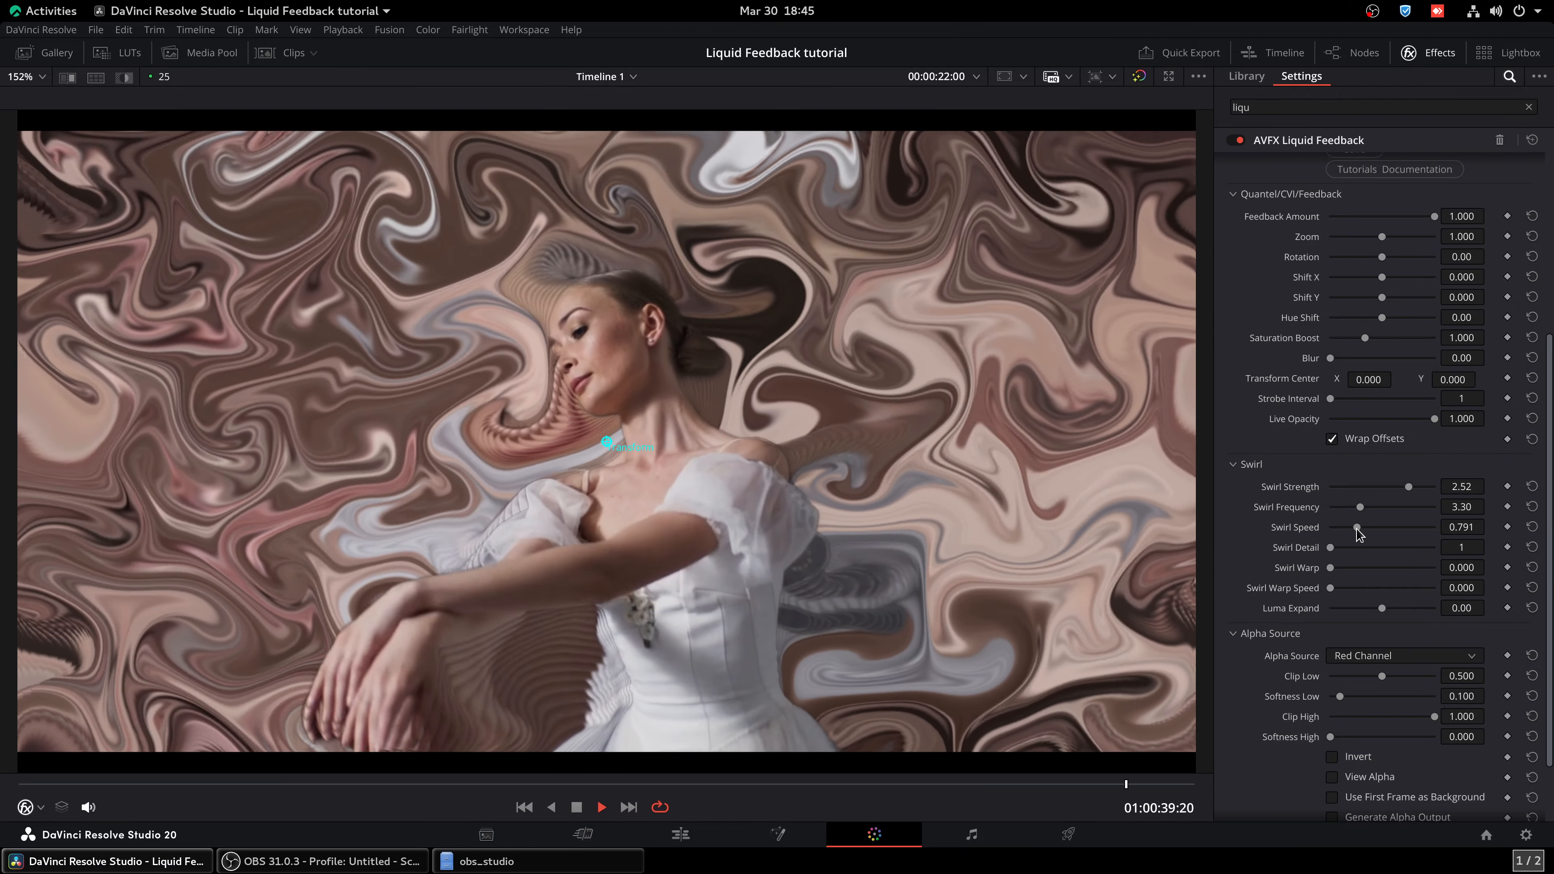
Try Swirl Detail 5, with Swirl Speed first at 0 and then at 0.767
left_click_drag(1357, 527, 1330, 527)
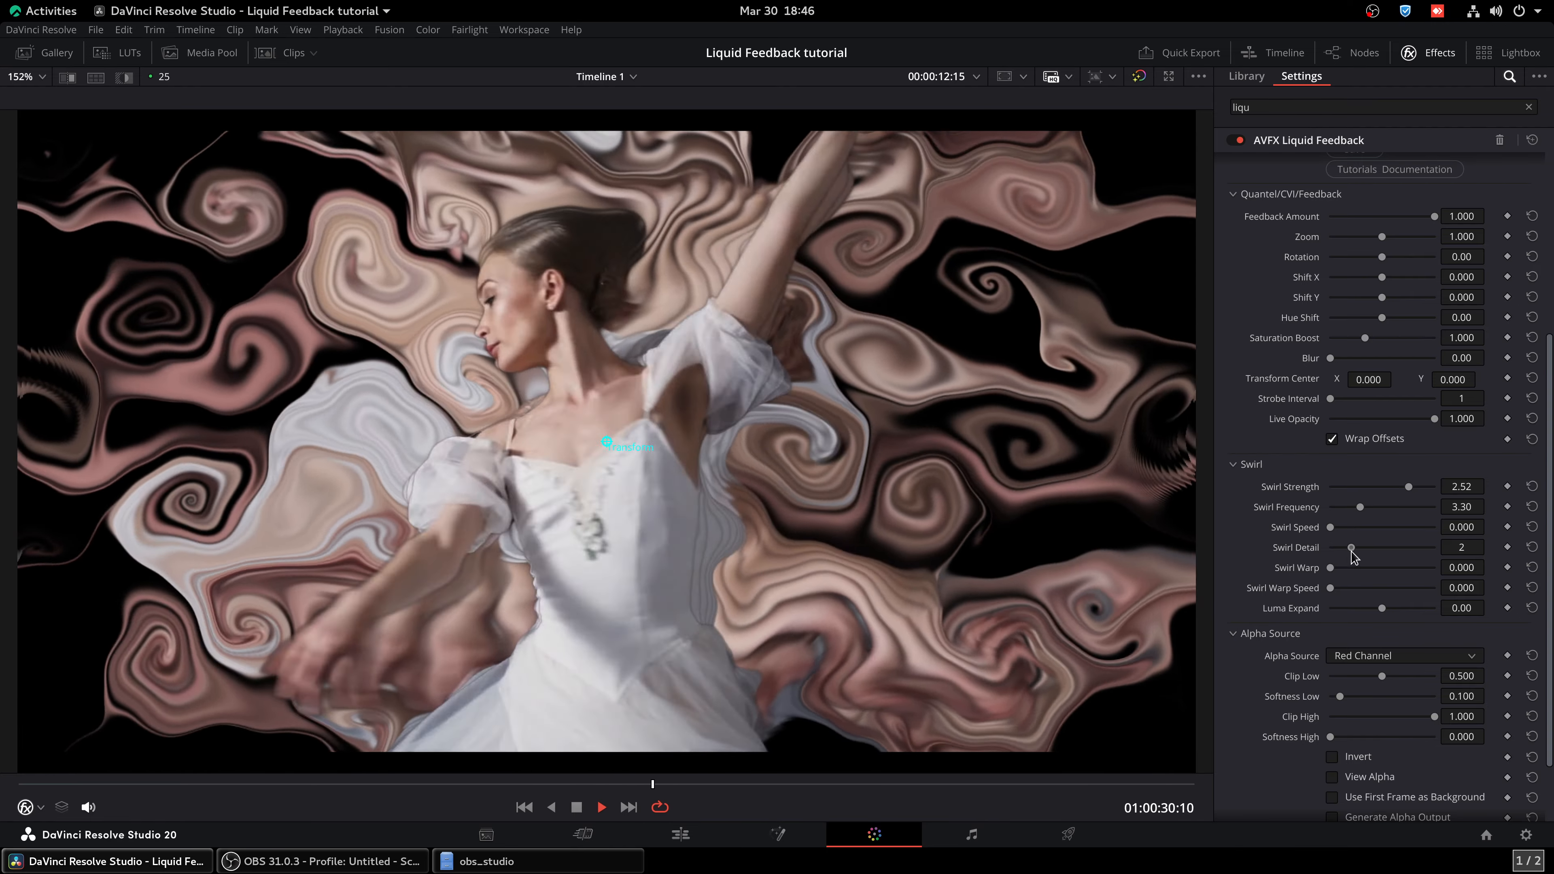
left_click_drag(1331, 548, 1414, 547)
left_click_drag(1330, 527, 1355, 527)
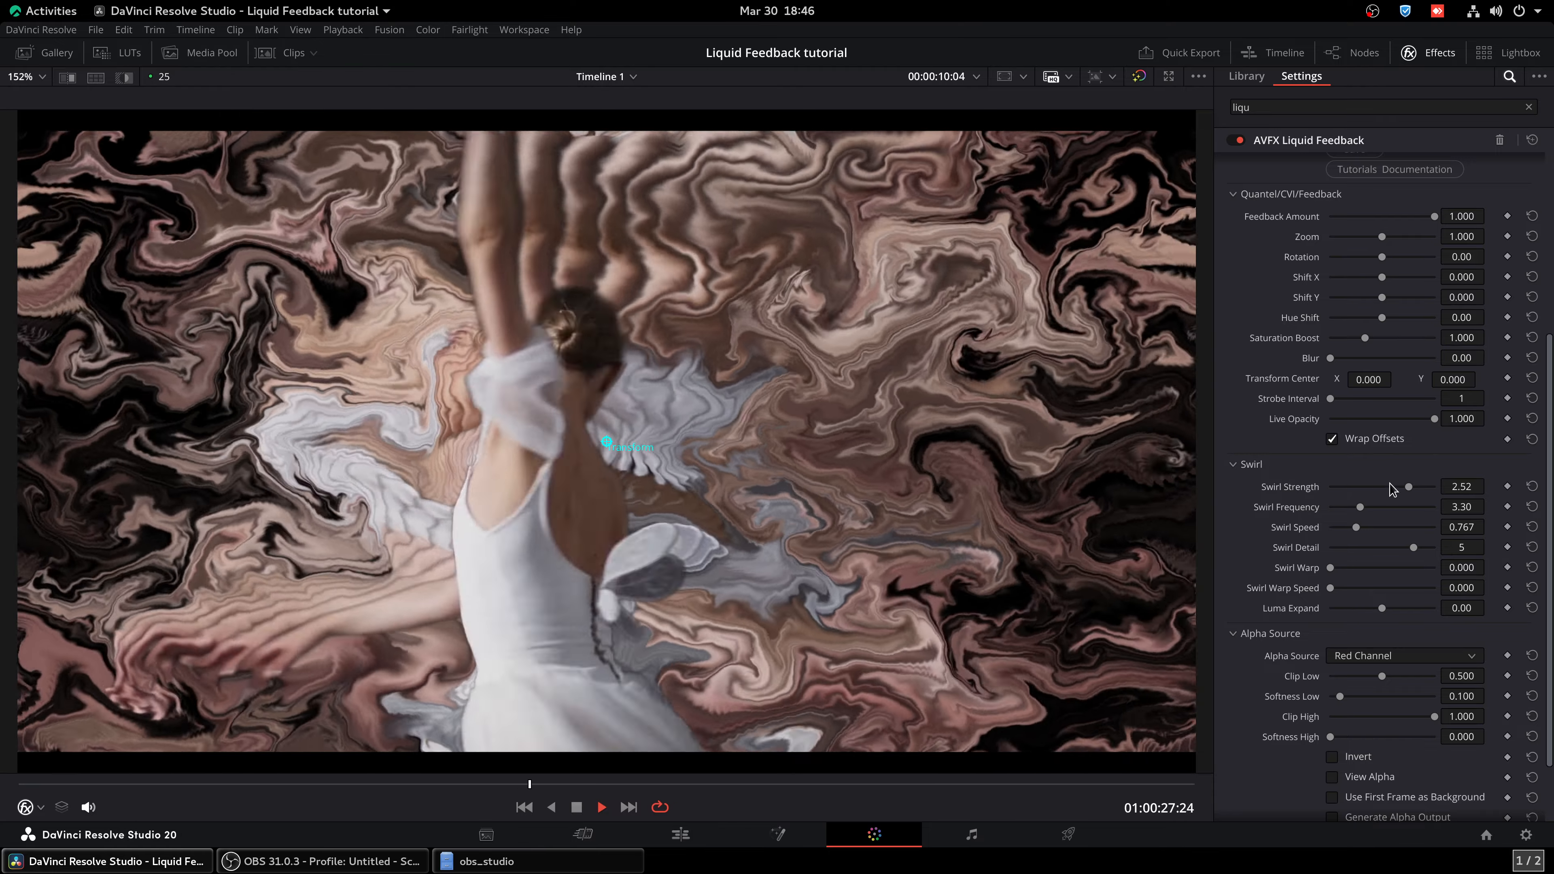
Set Swirl Frequency to 2.27 and Swirl Speed to 0, and return Swirl Detail to 1
left_click_drag(1360, 507, 1330, 527)
mouse_move(1357, 508)
left_mouse_down()
mouse_move(1331, 508)
mouse_move(1349, 508)
left_mouse_up()
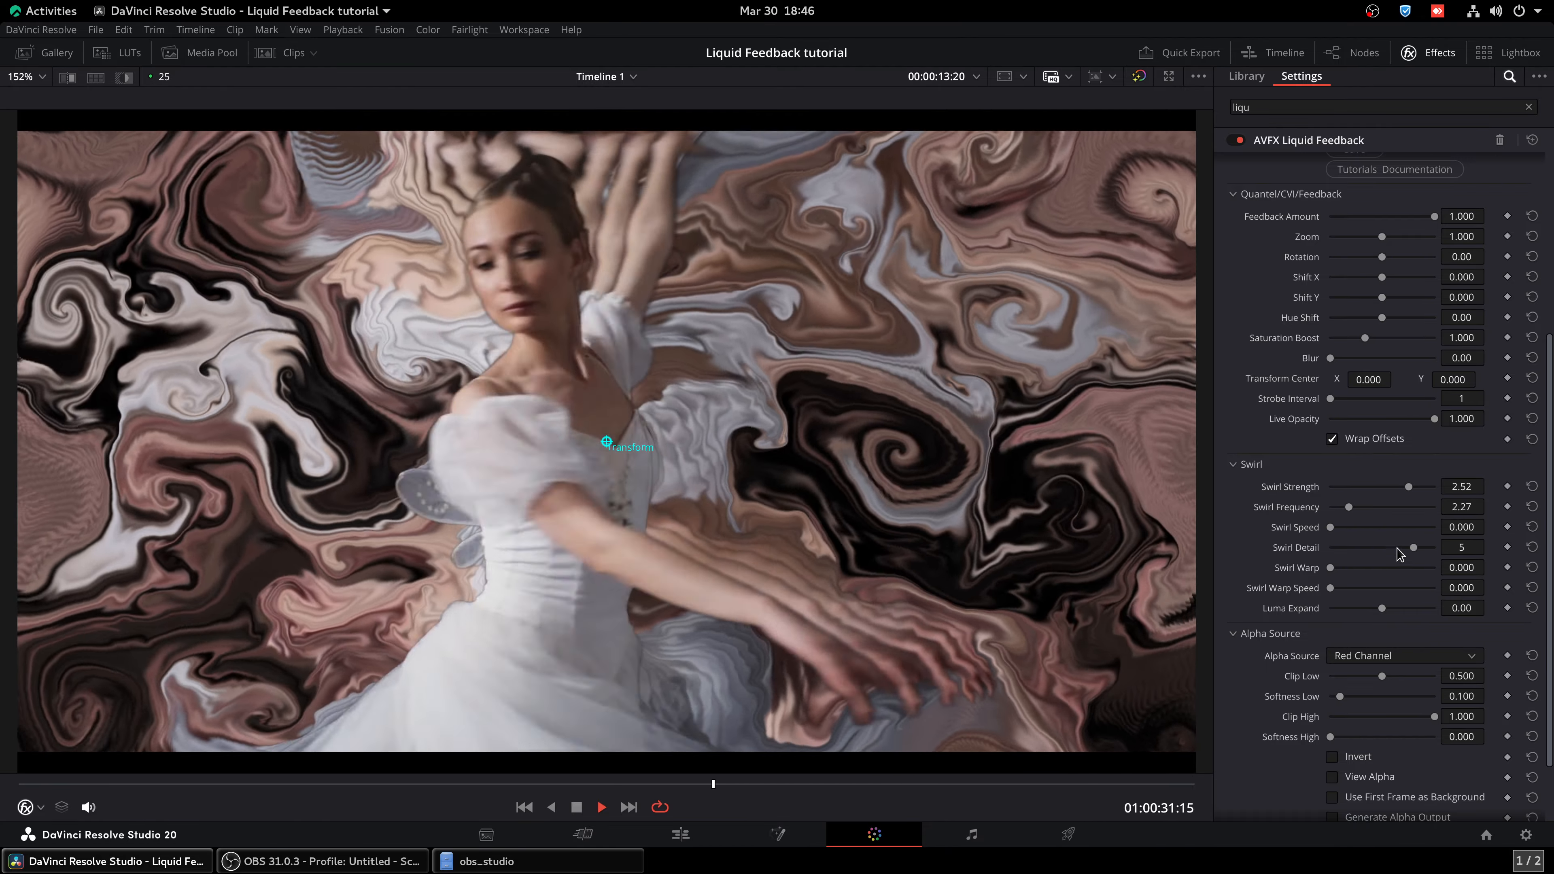
left_click_drag(1412, 547, 1331, 547)
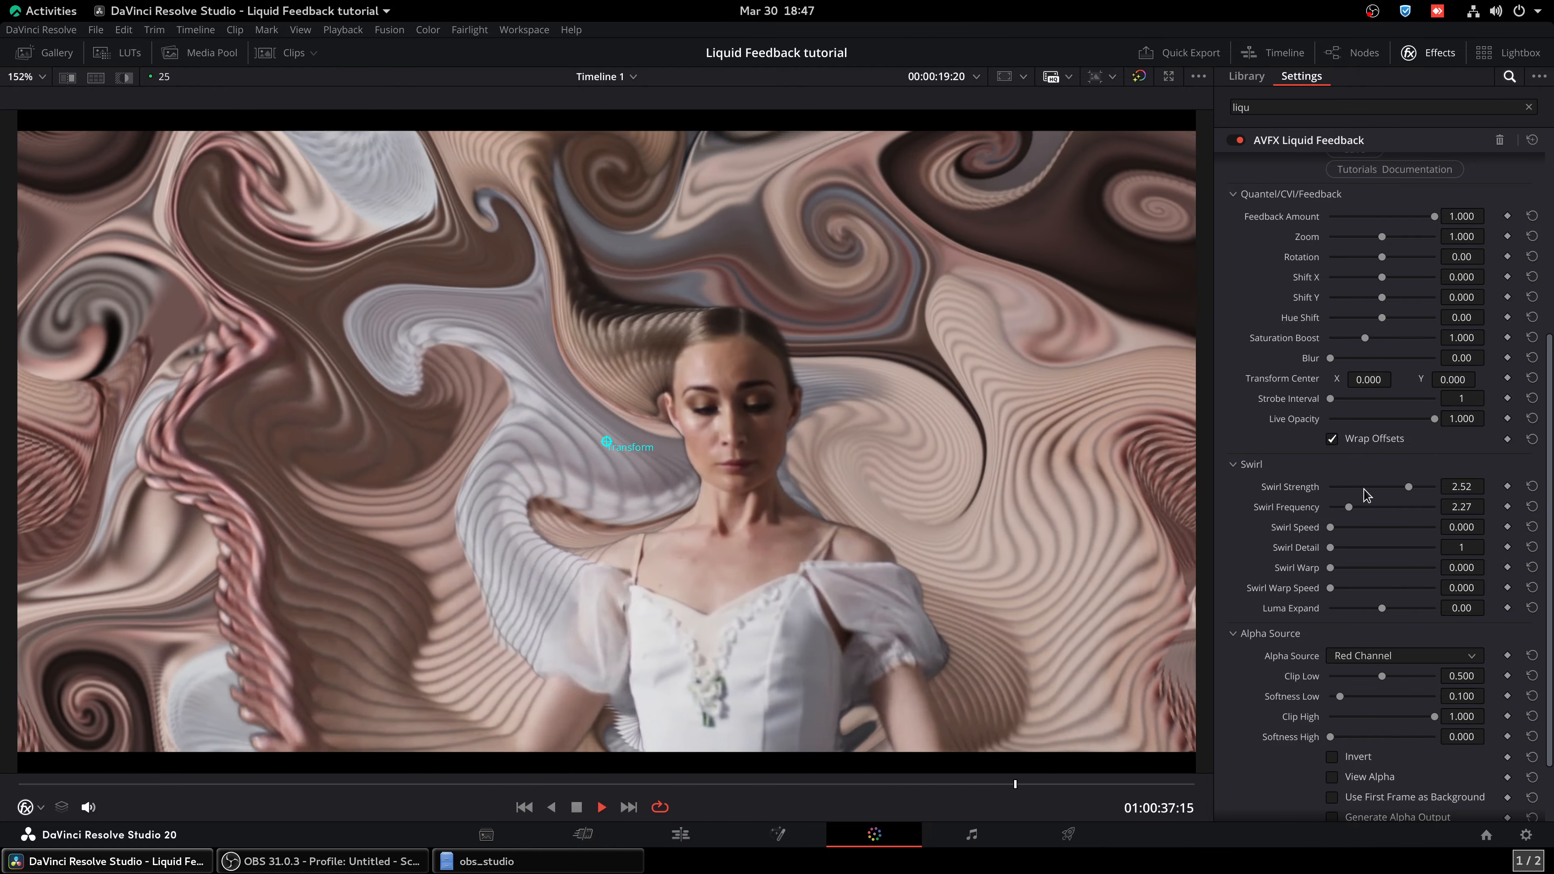
Set Swirl Strength to 3.60 and Swirl Frequency to 3.81
left_click_drag(1408, 486, 1419, 486)
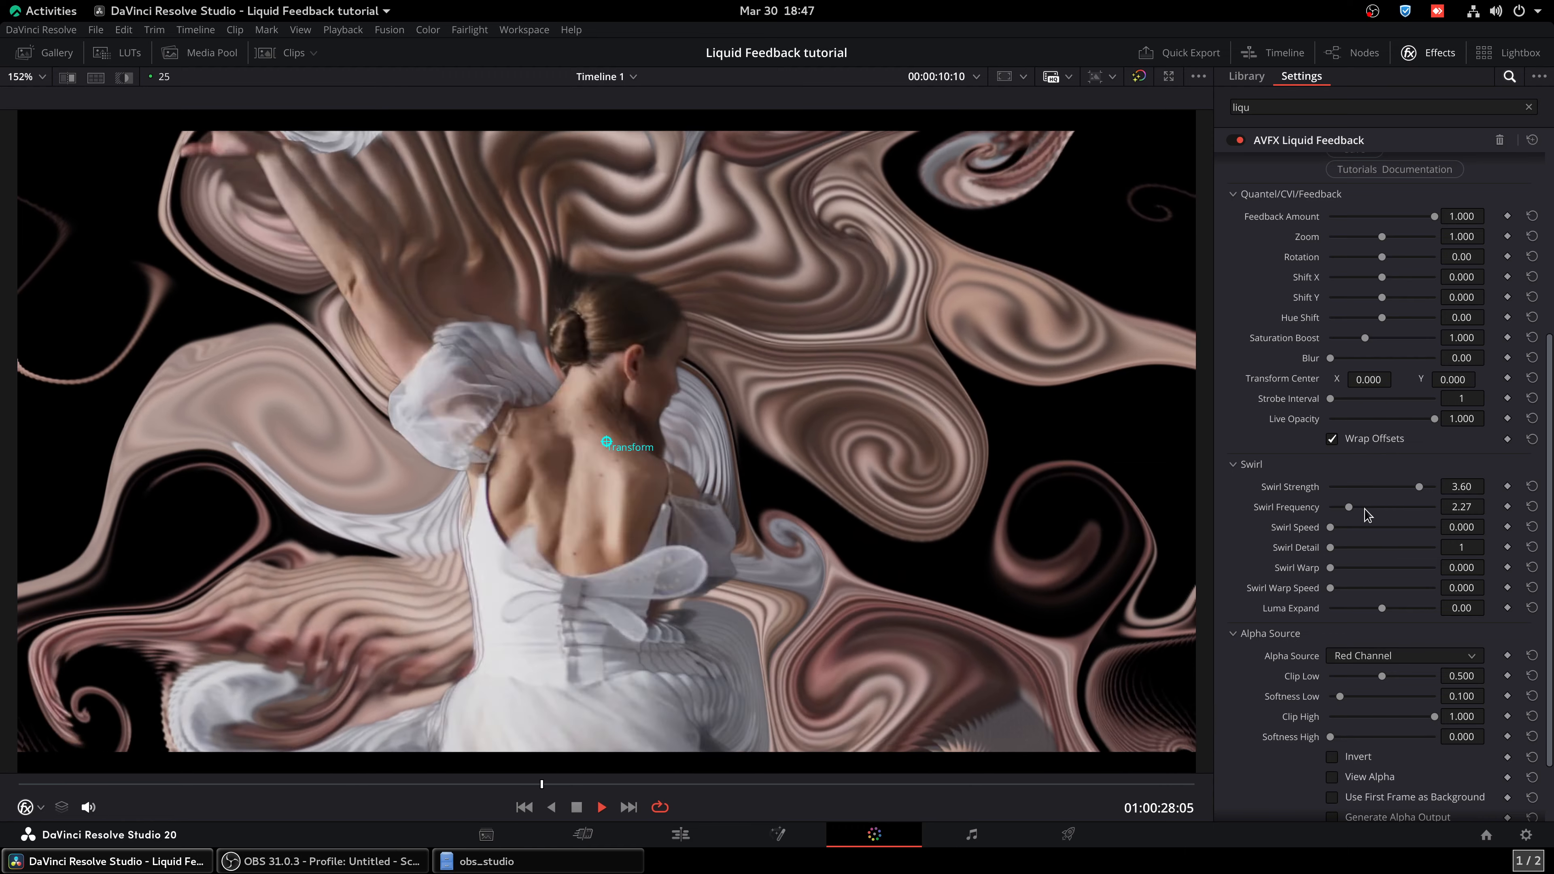
left_click(1365, 506)
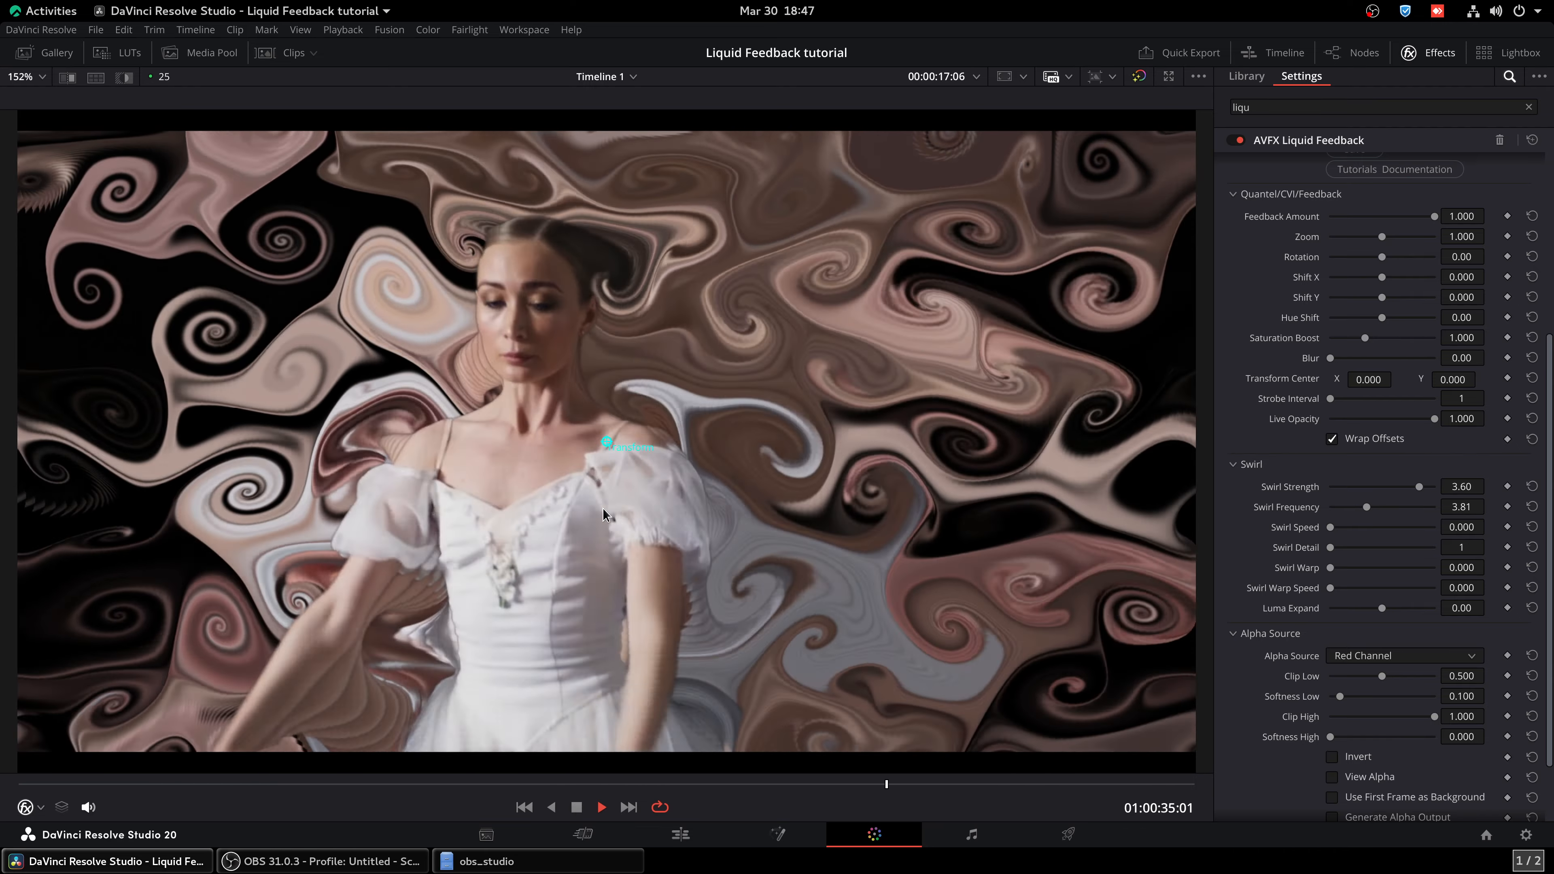
Set Swirl Warp to 1.550 and animate the swirl with Swirl Warp Speed 0.264 and Swirl Speed 0.302
left_click_drag(1330, 569, 1363, 568)
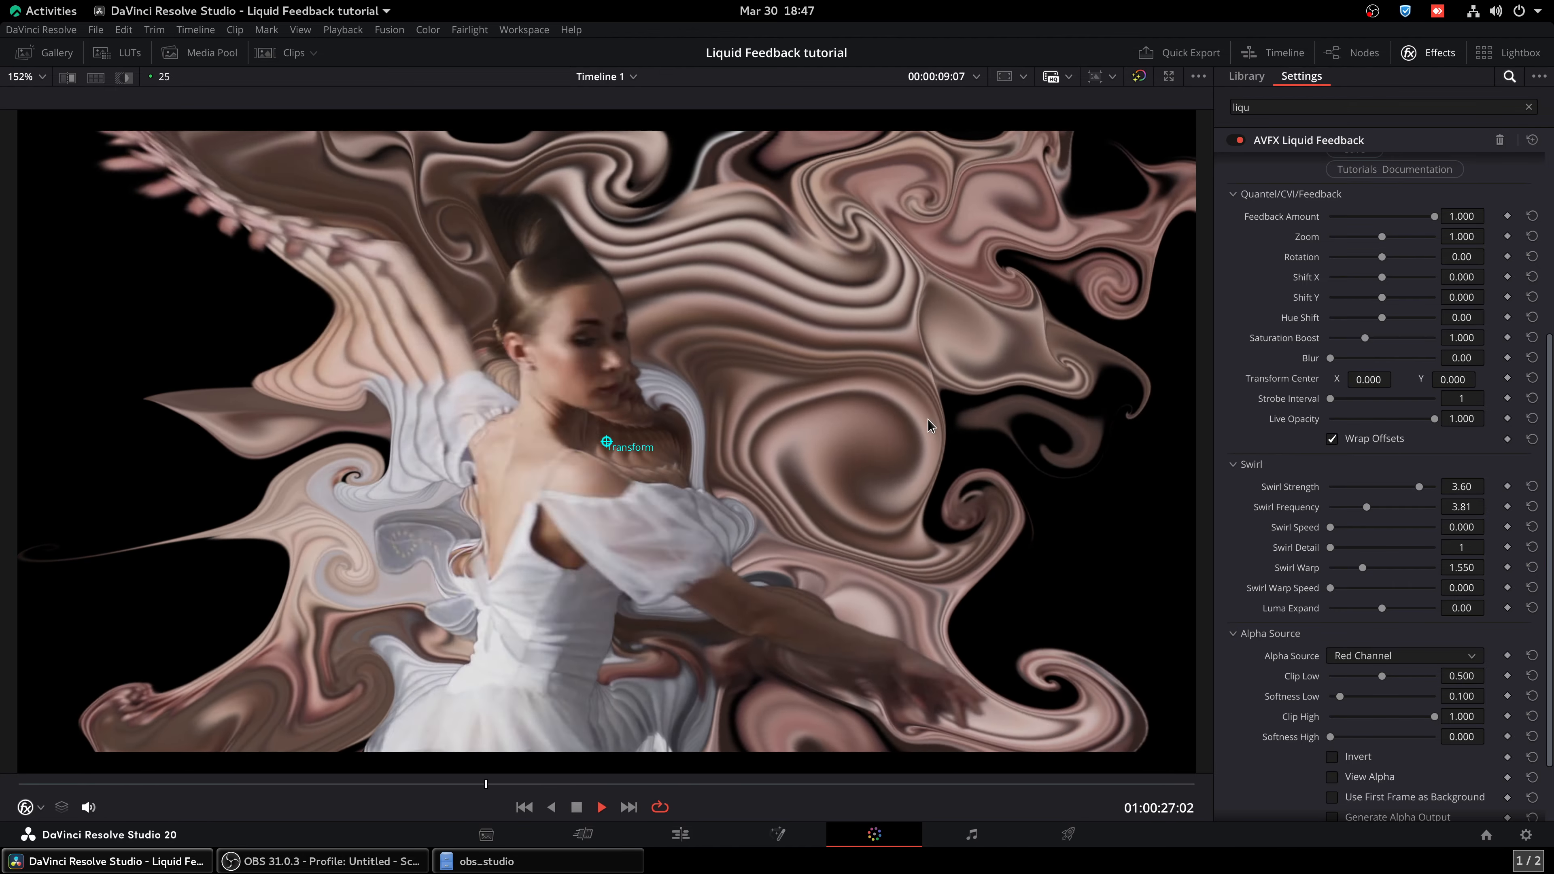
left_click_drag(1330, 587, 1335, 587)
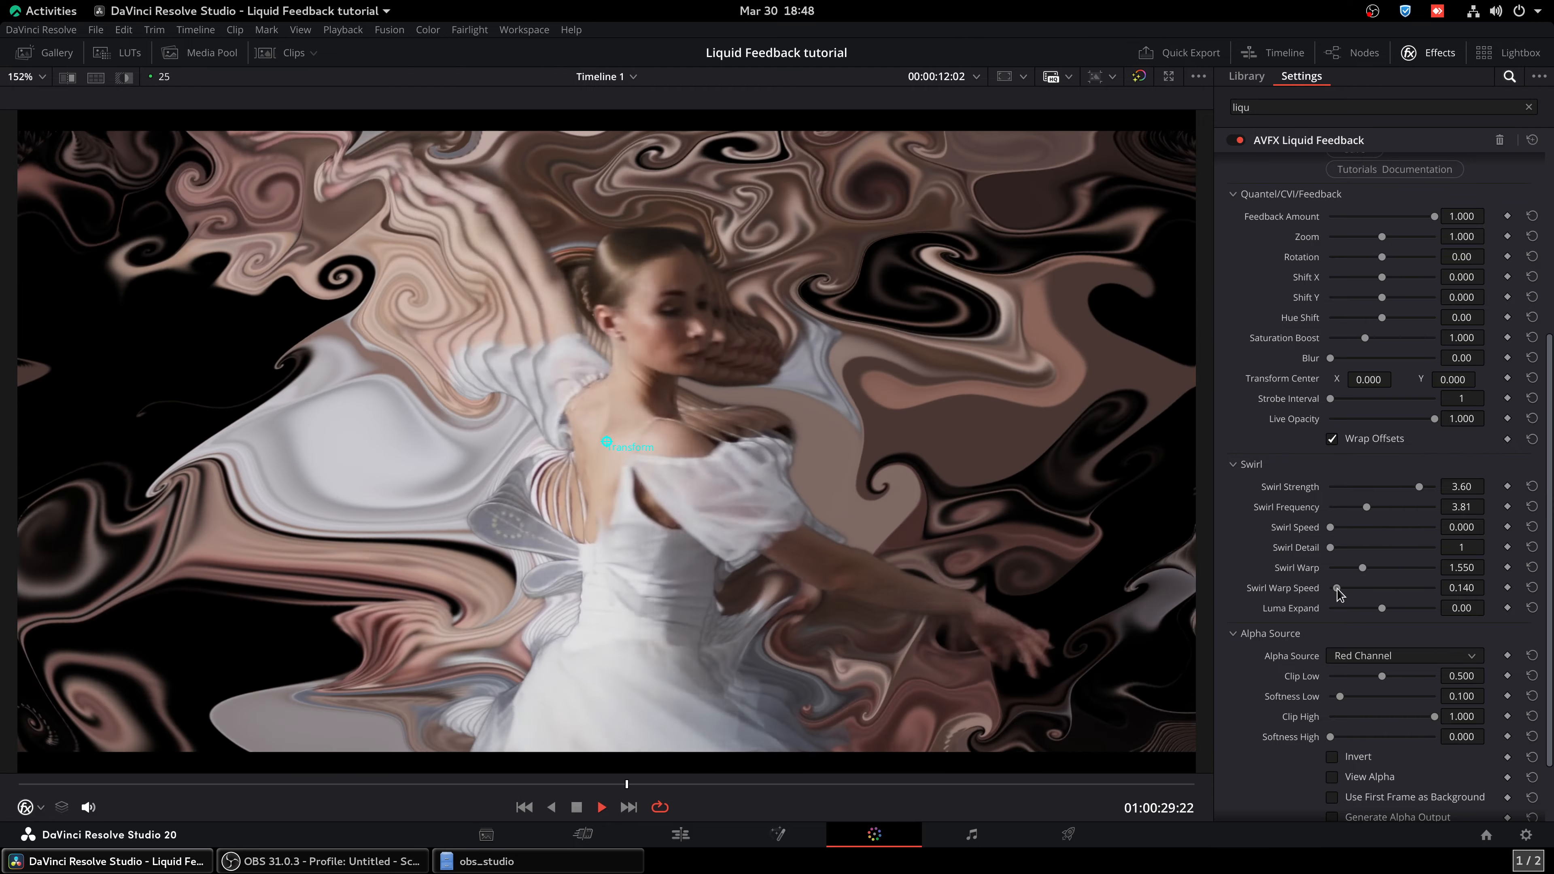
left_click_drag(1337, 588, 1344, 588)
left_click_drag(1330, 527, 1341, 527)
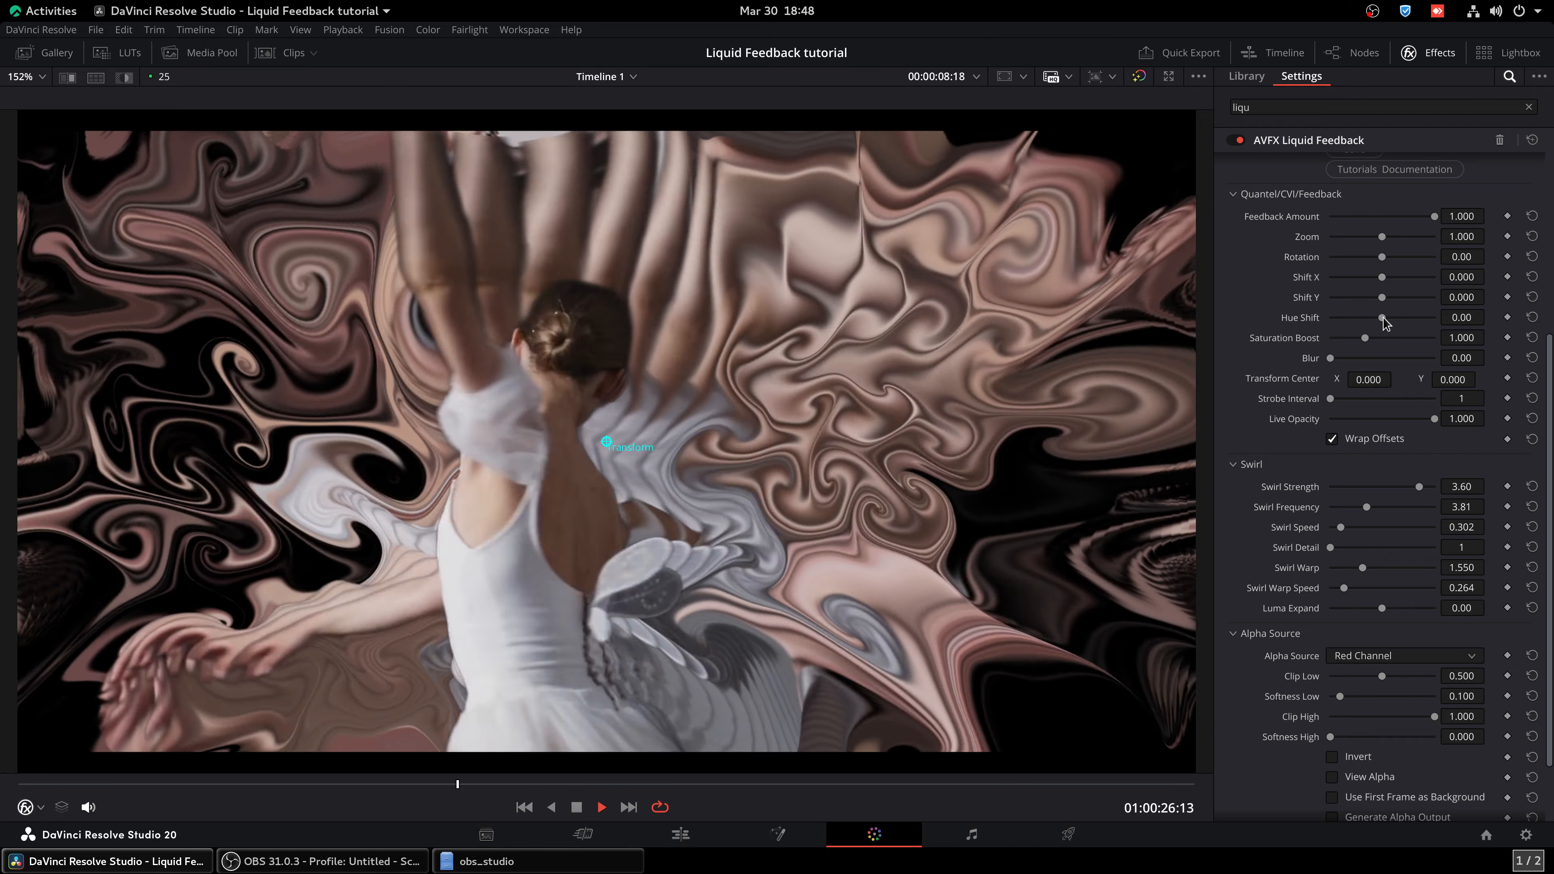
Recolour the trails with Hue Shift -4.11 and Saturation Boost 1.605, and set Luma Expand to 1.43
left_click_drag(1382, 317, 1359, 318)
left_click_drag(1365, 337, 1385, 335)
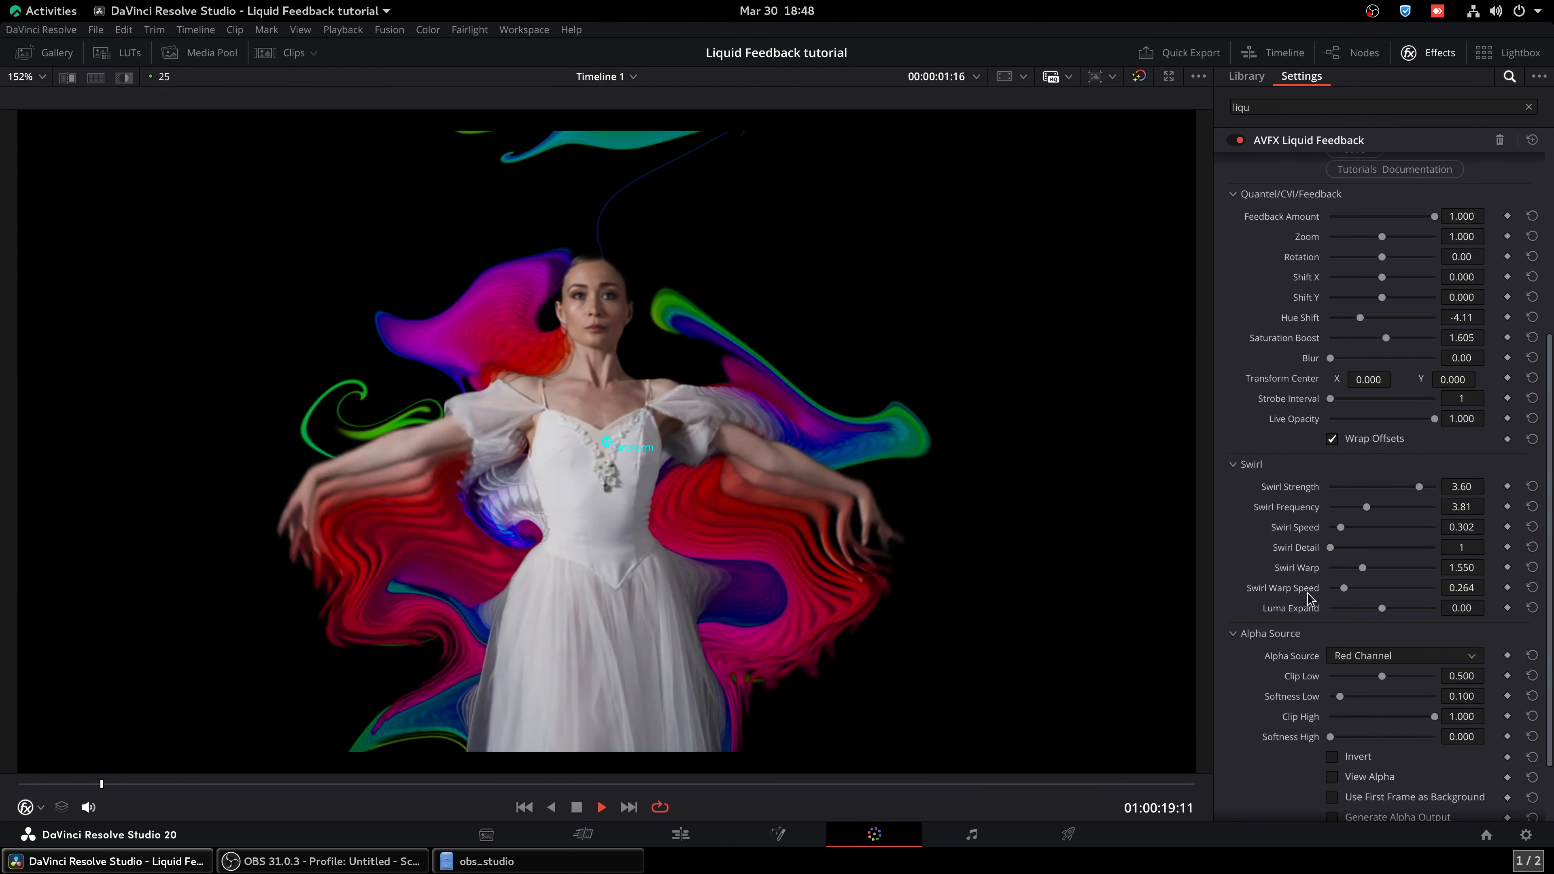
left_click_drag(1381, 607, 1409, 610)
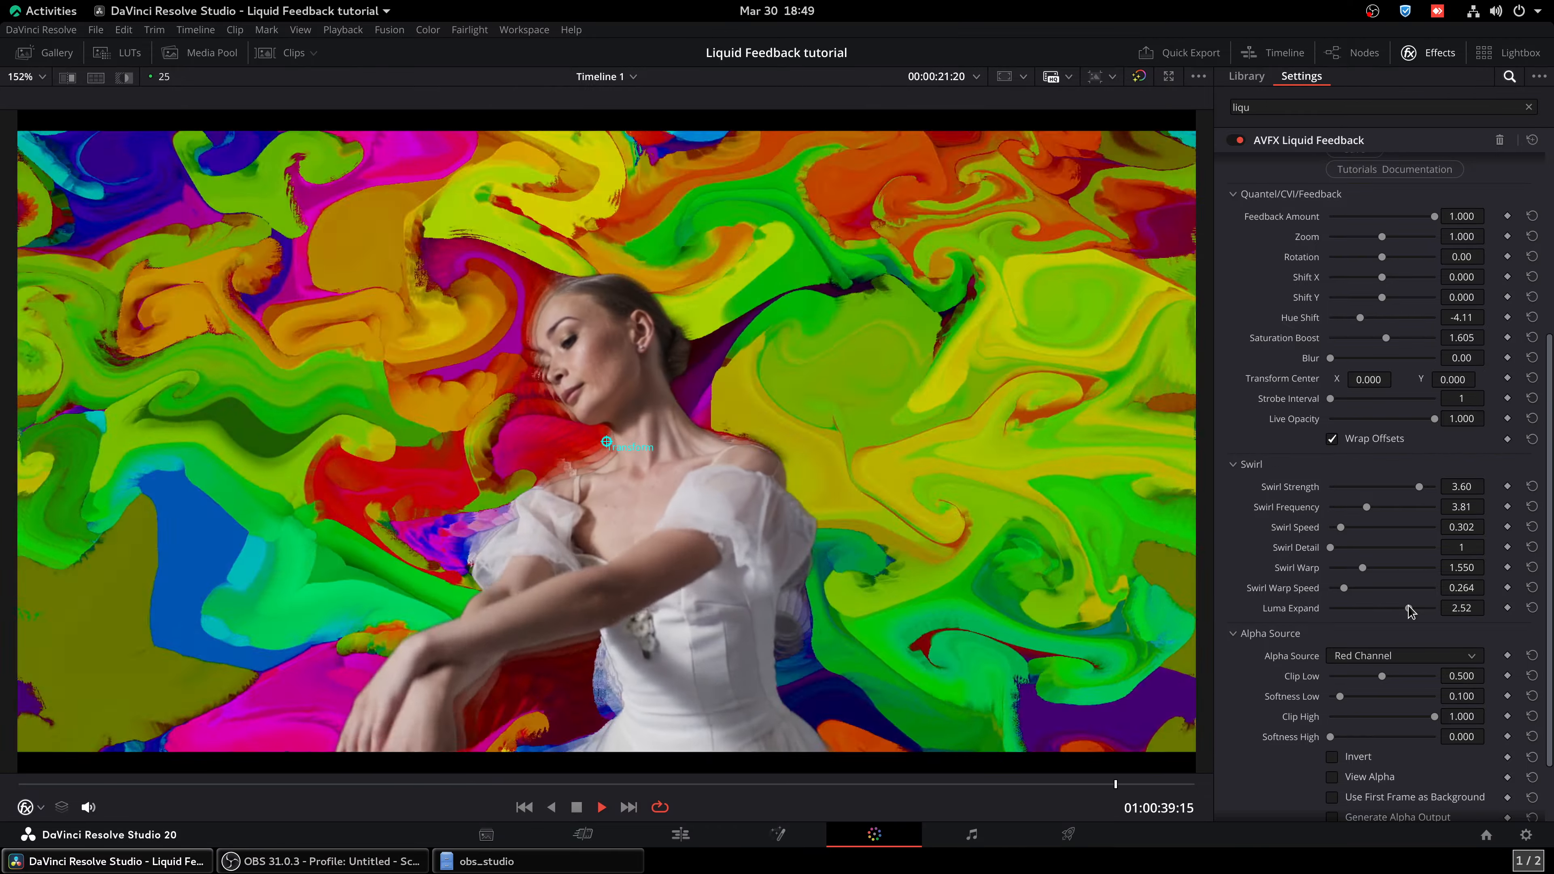
left_click_drag(1409, 610, 1397, 609)
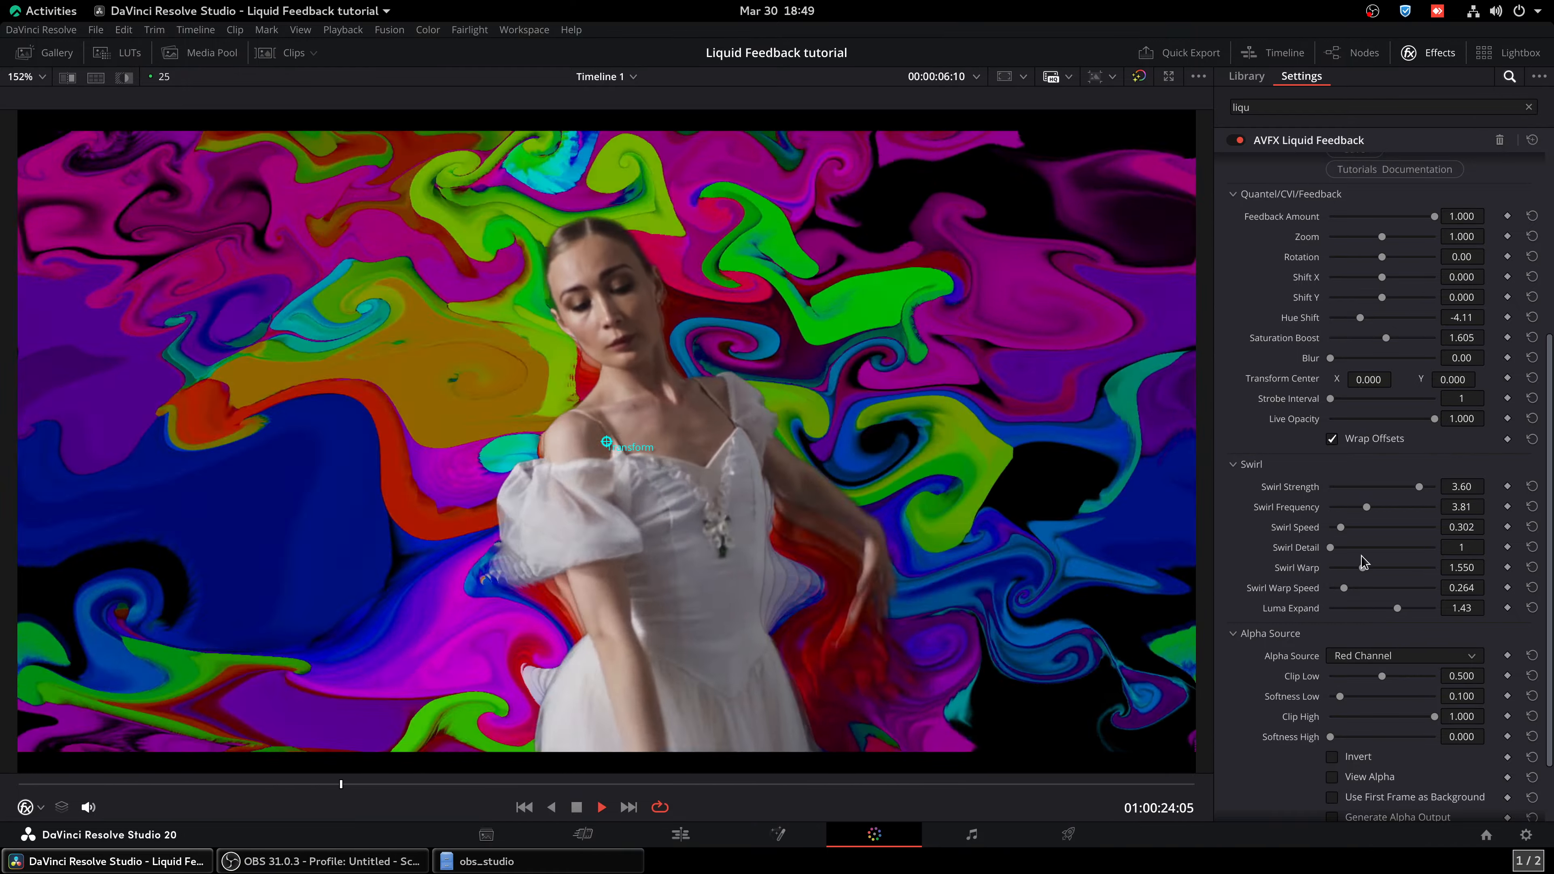